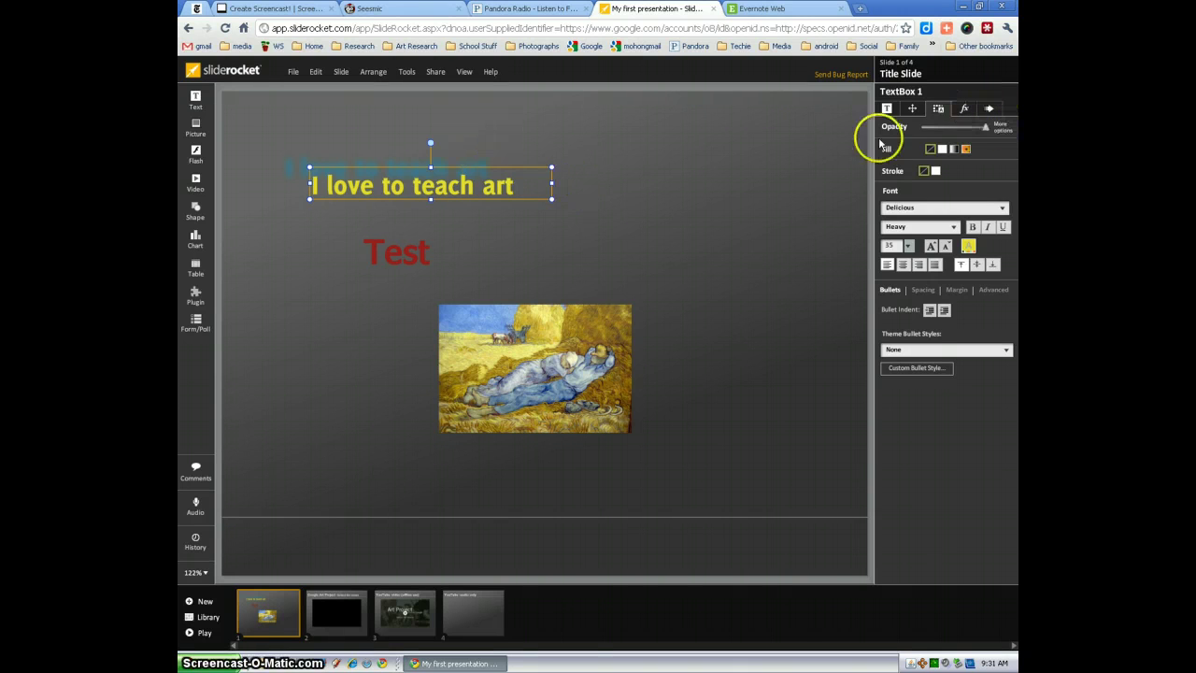
Show the build animations assigned to the 'I love to teach art' text box
{"action": "left_click", "coordinate": [992, 110]}
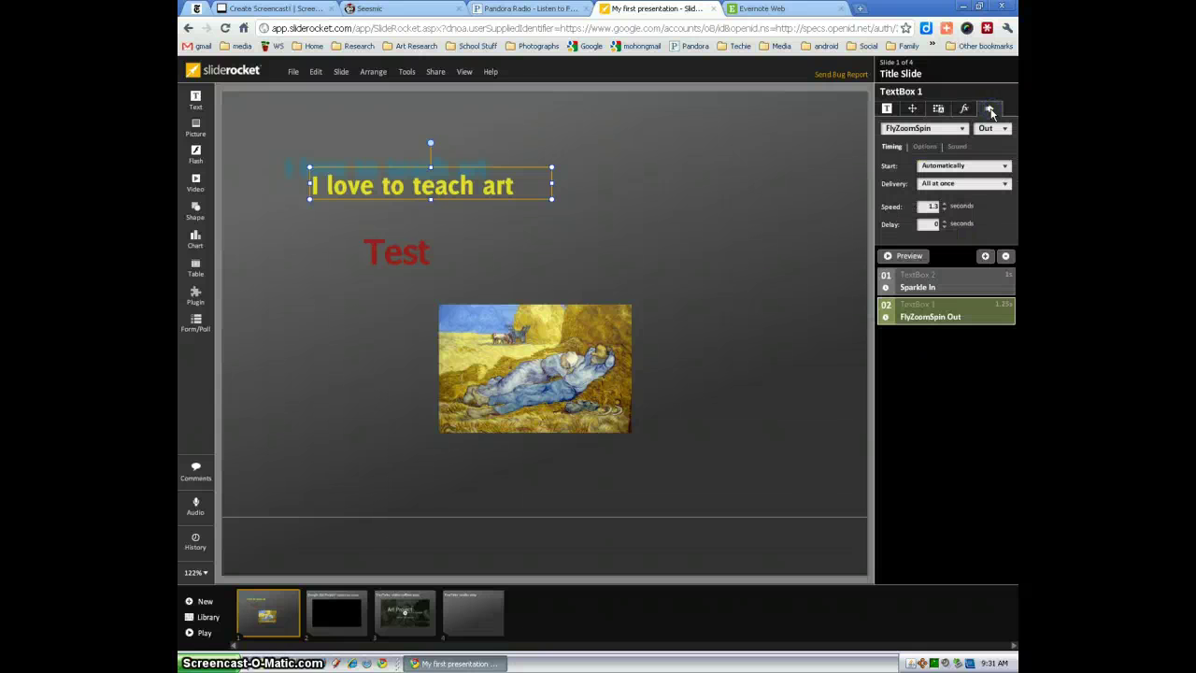
Delete the FlyZoomSpin Out and Sparkle In builds, then show the title text's builds again
{"action": "left_click", "coordinate": [1006, 257]}
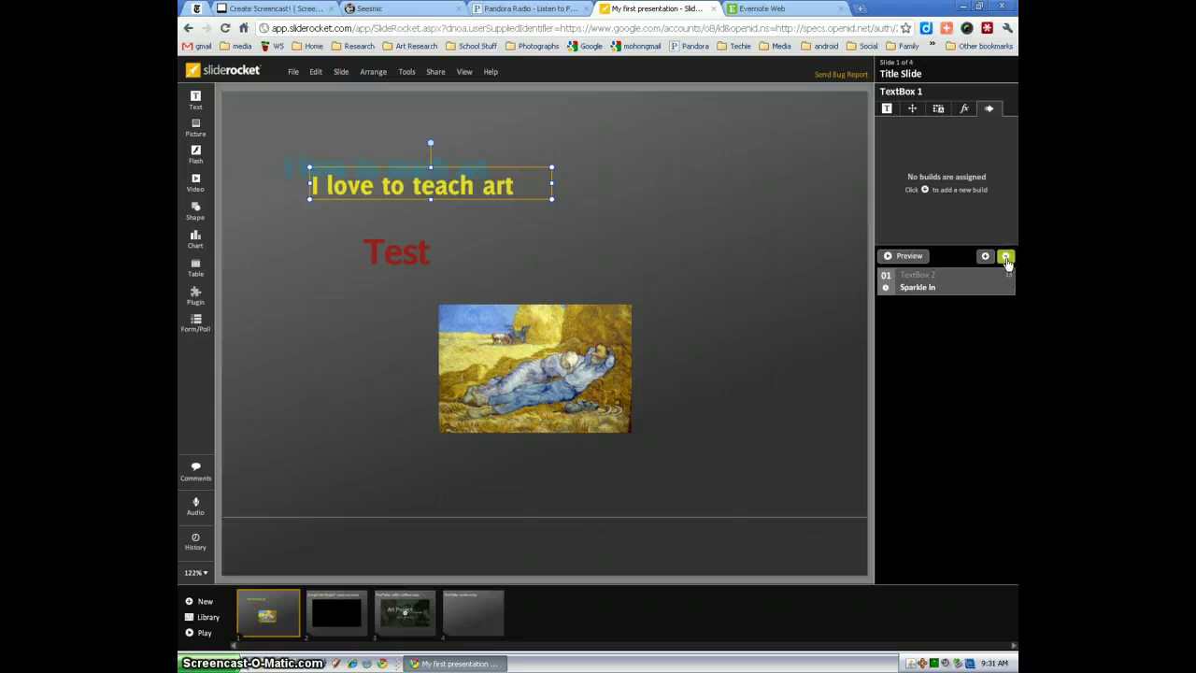
{"action": "left_click", "coordinate": [911, 274]}
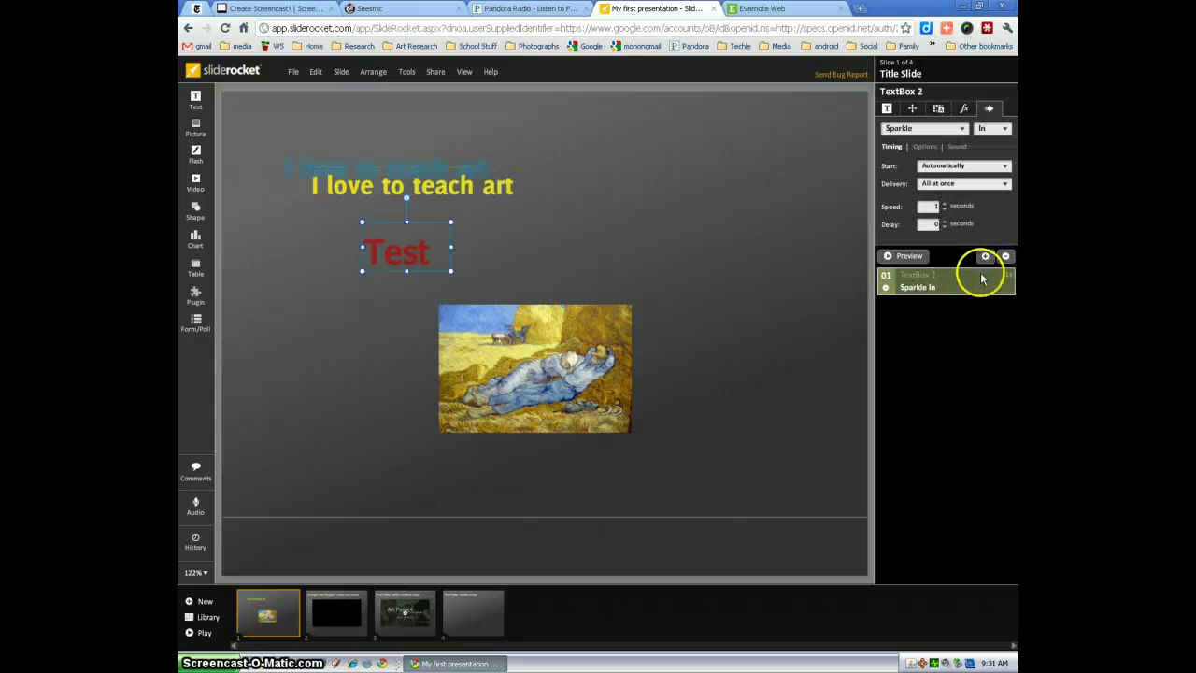
{"action": "left_click", "coordinate": [1007, 258]}
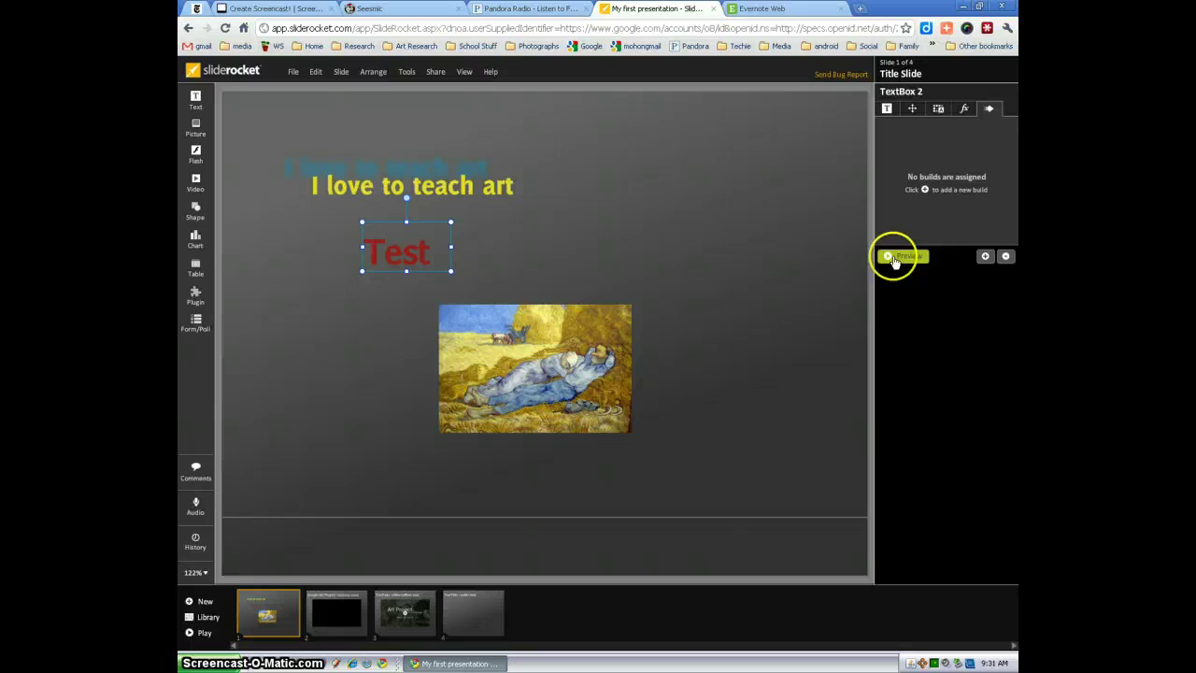
{"action": "left_click", "coordinate": [420, 179]}
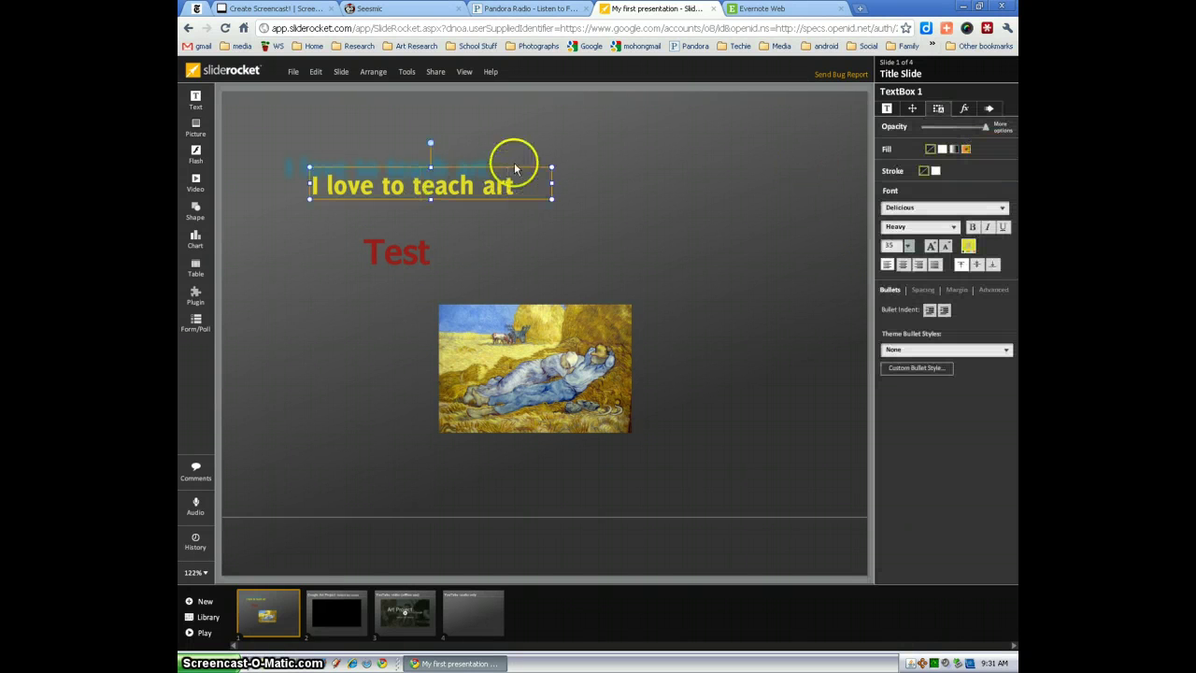
{"action": "left_click", "coordinate": [988, 109]}
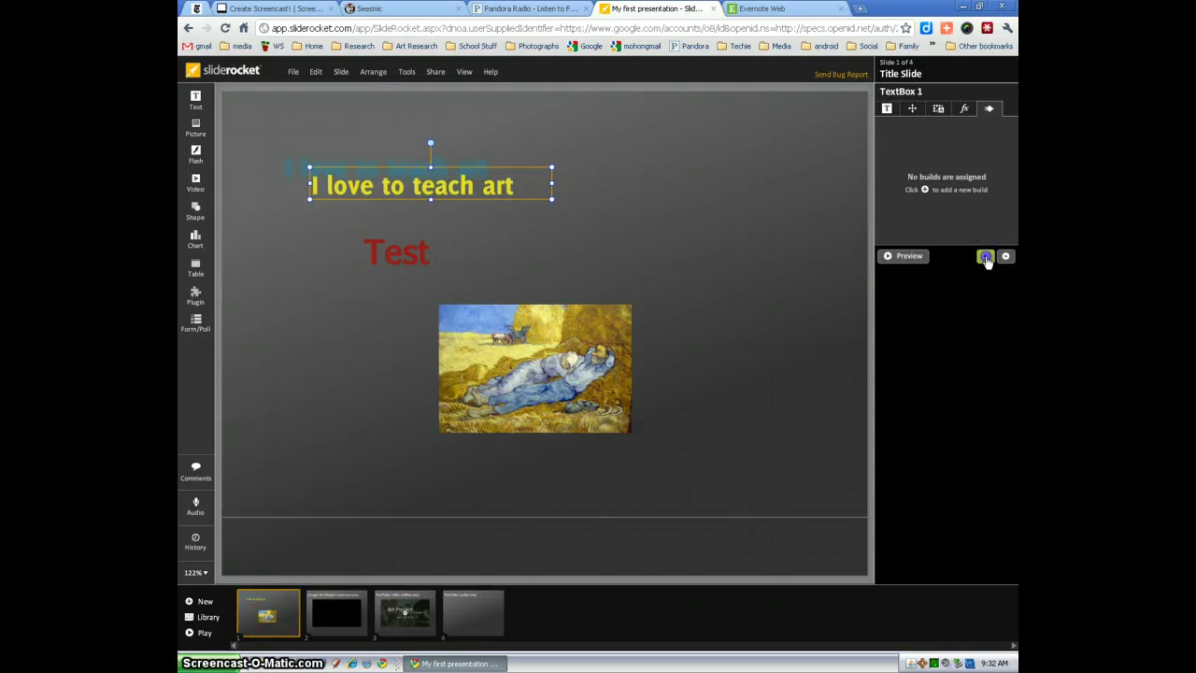
Add a new build to the title text, keeping Fly as its effect
{"action": "left_click", "coordinate": [986, 259]}
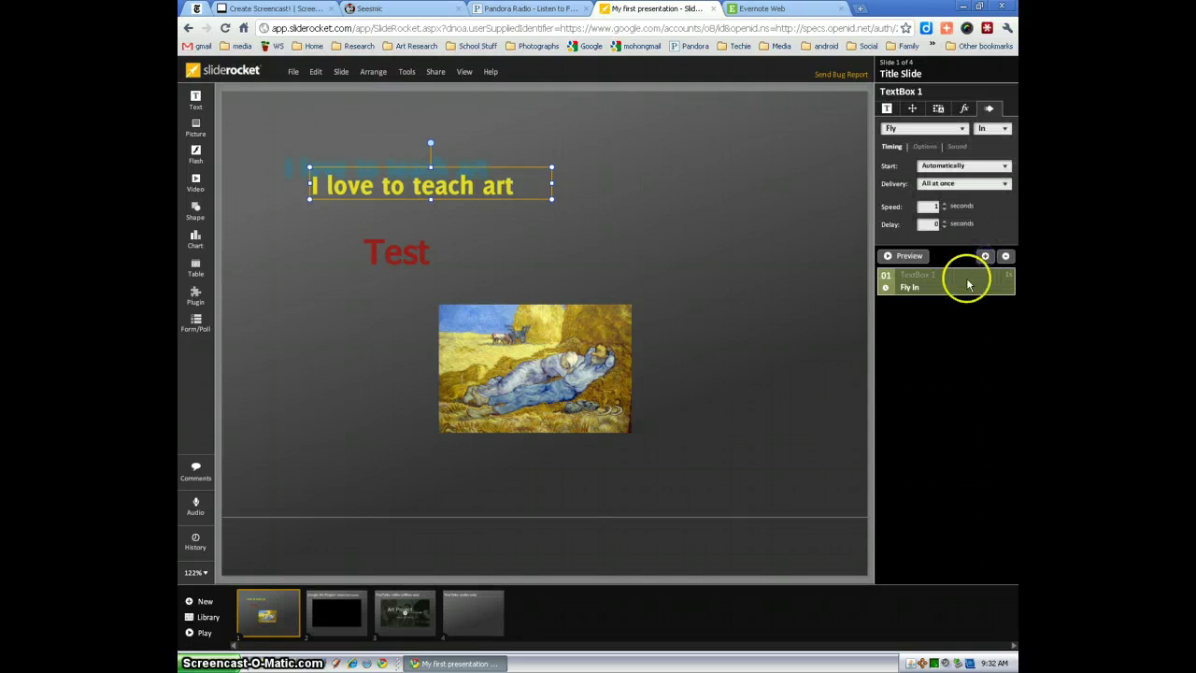
{"action": "left_click", "coordinate": [911, 130]}
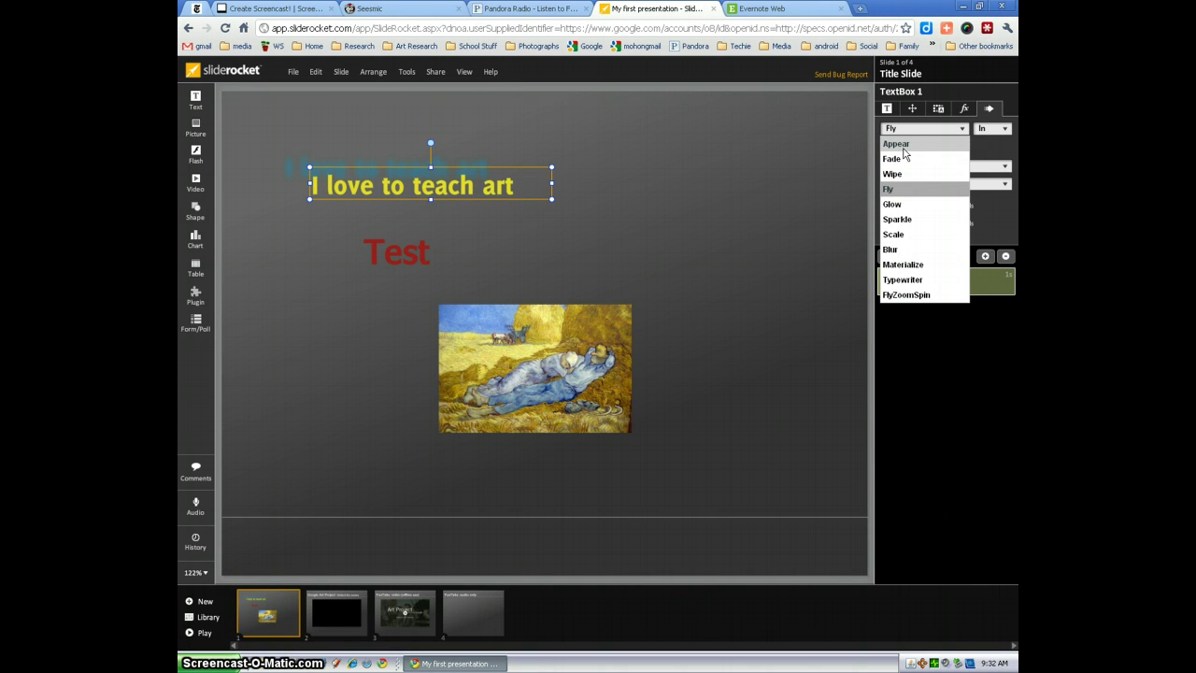
{"action": "left_click", "coordinate": [891, 191]}
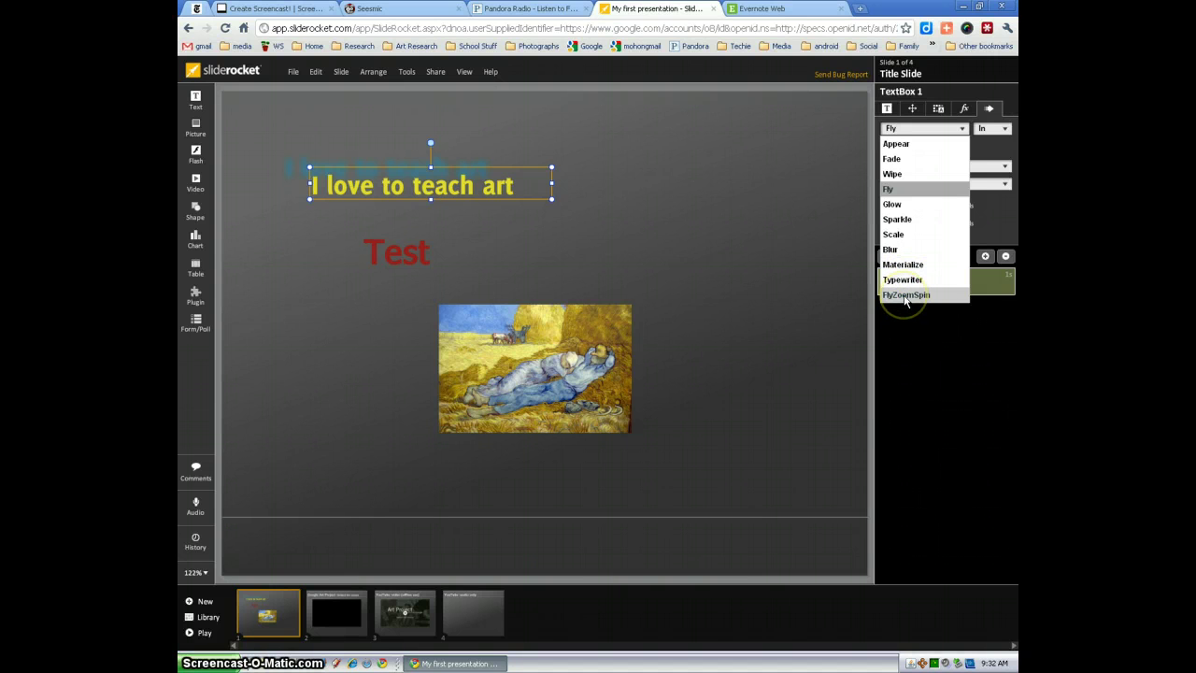
{"action": "left_click", "coordinate": [520, 178]}
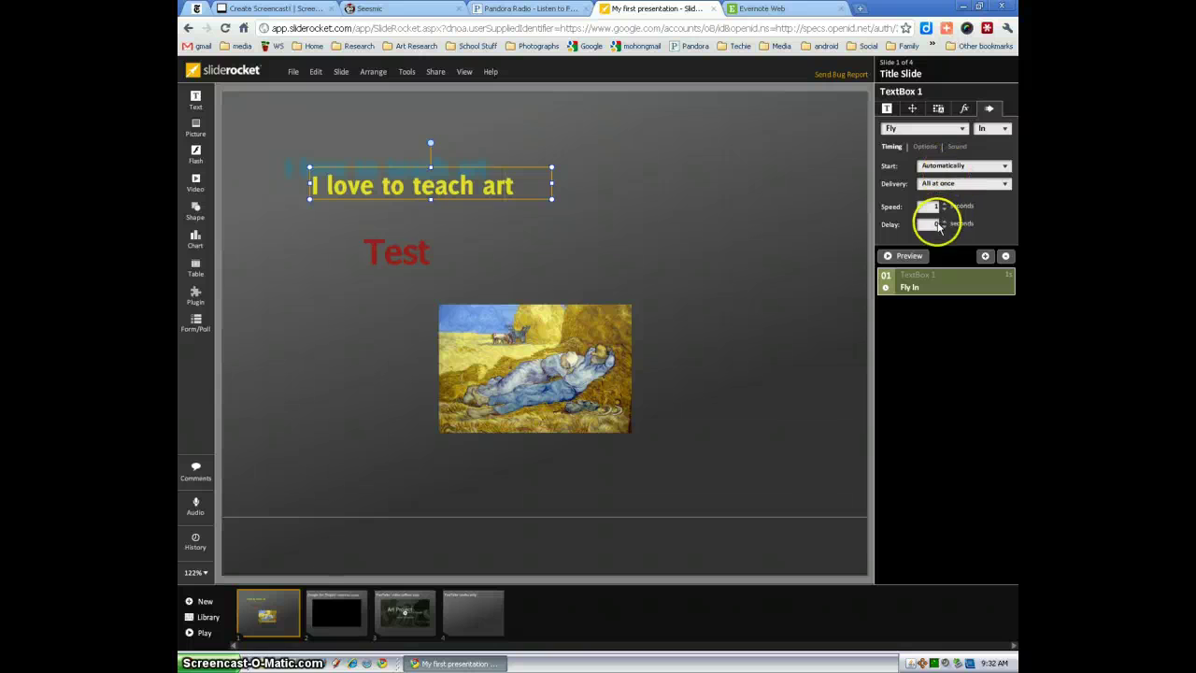
Set Fly In to From Right, Animate All Text, Spread 7, Smooth easing, and preview it
{"action": "left_click", "coordinate": [924, 146]}
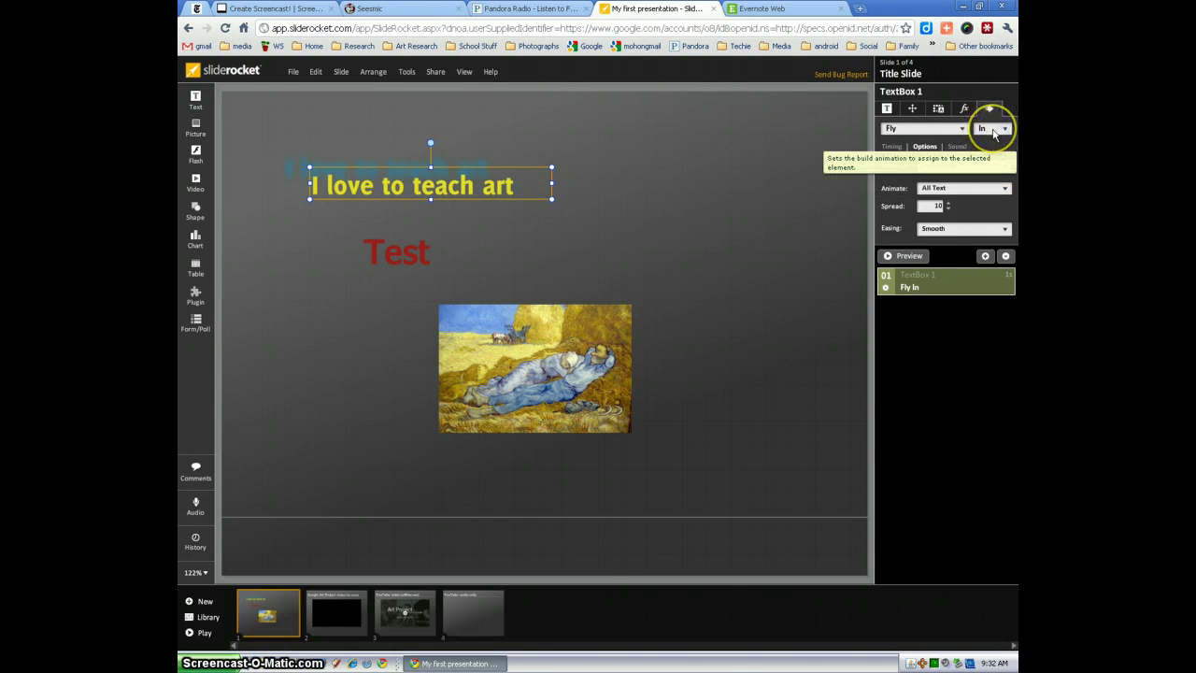
{"action": "left_click", "coordinate": [948, 188]}
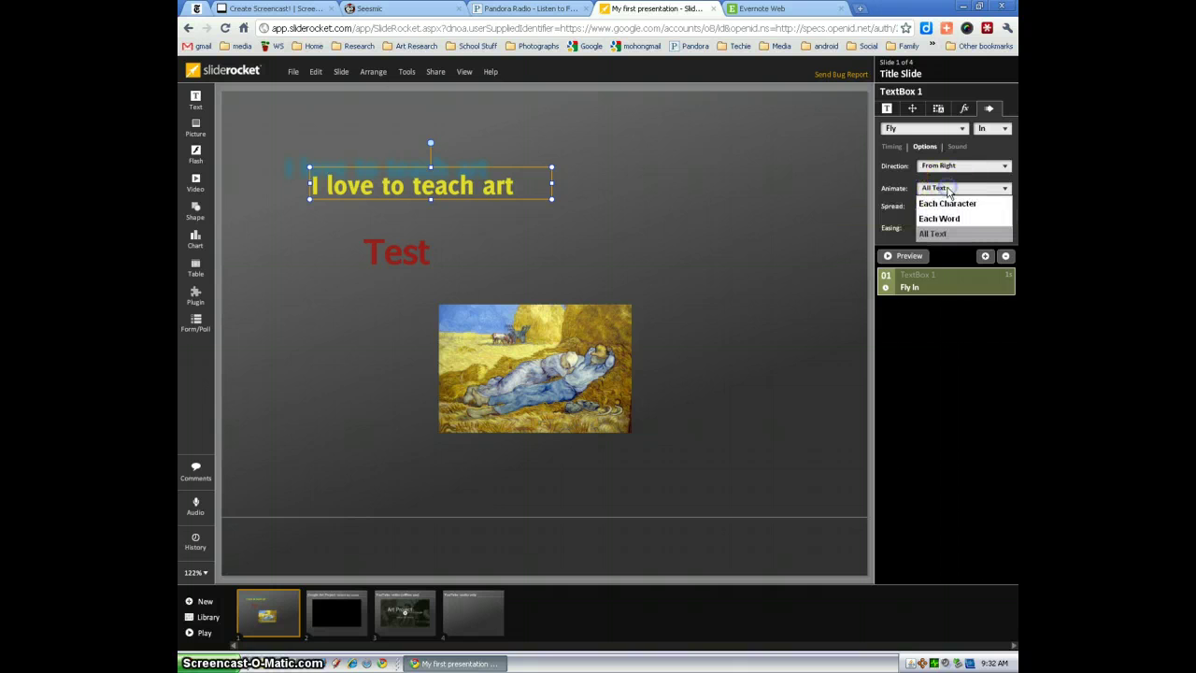
{"action": "left_click", "coordinate": [918, 230]}
{"action": "left_click", "coordinate": [938, 206]}
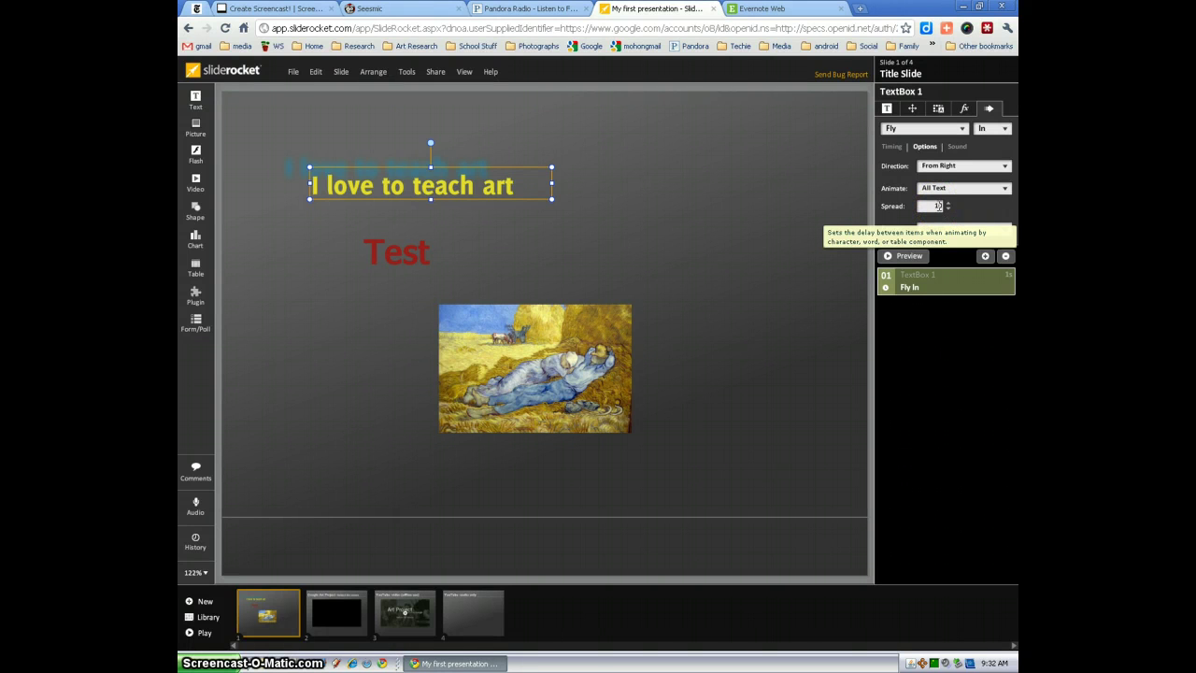
{"action": "left_click", "coordinate": [975, 217]}
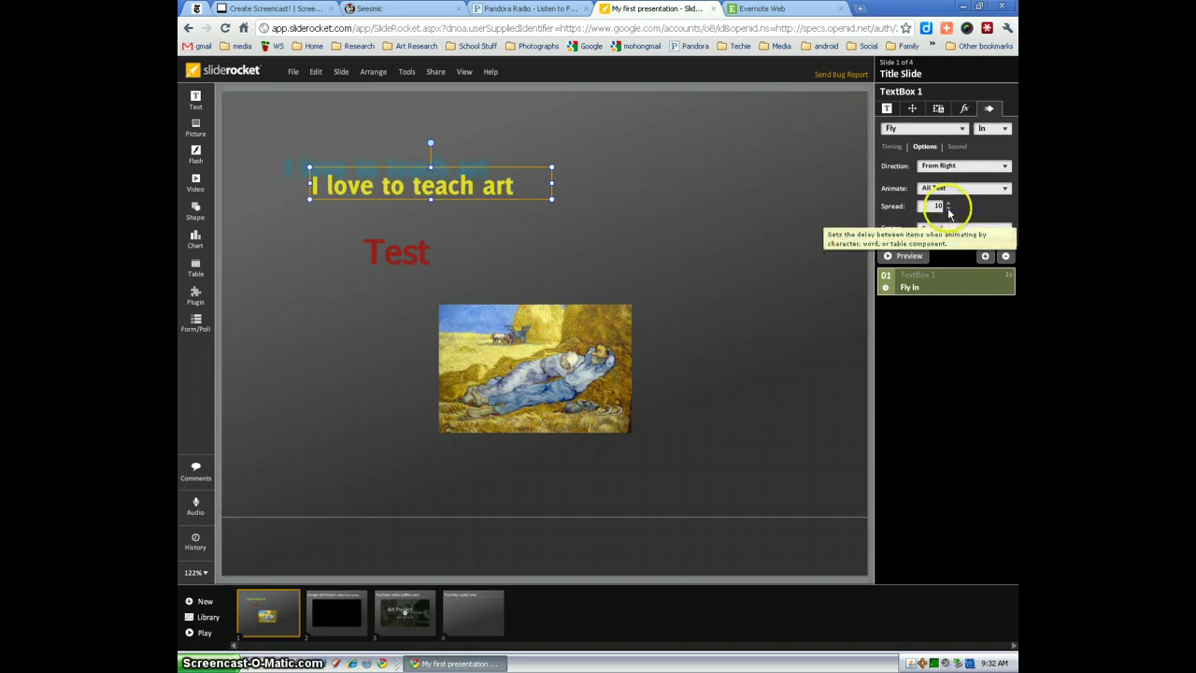
{"action": "left_click", "coordinate": [948, 207]}
{"action": "left_click", "coordinate": [970, 228]}
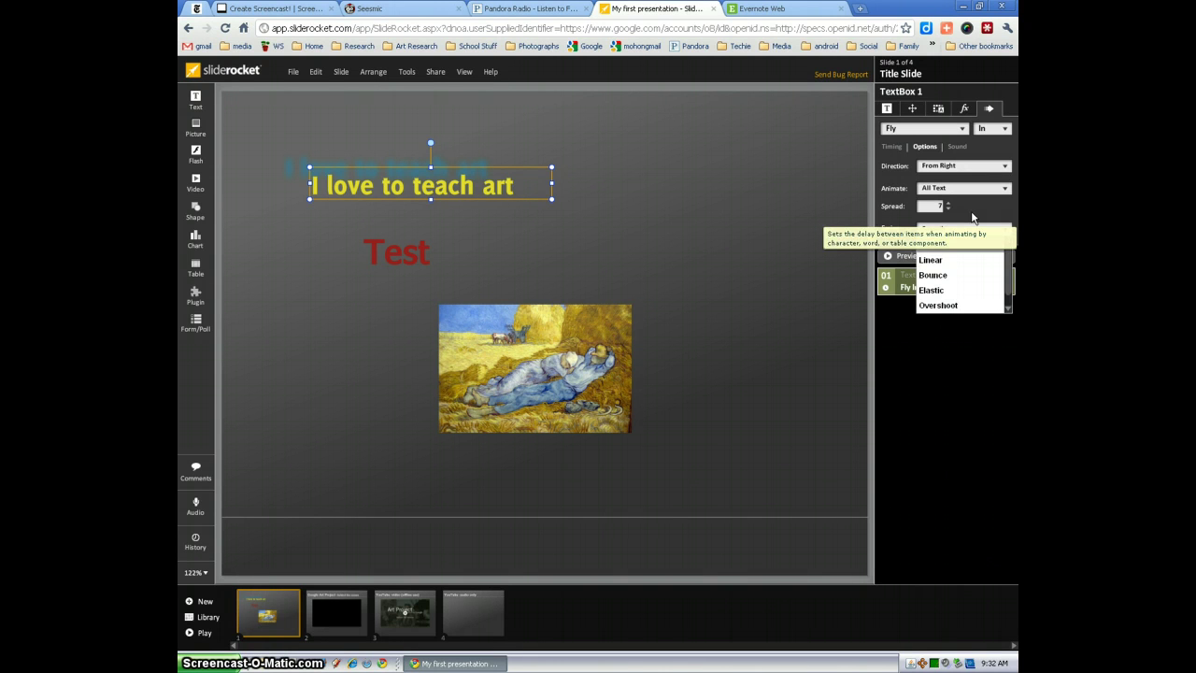
{"action": "left_click", "coordinate": [972, 216]}
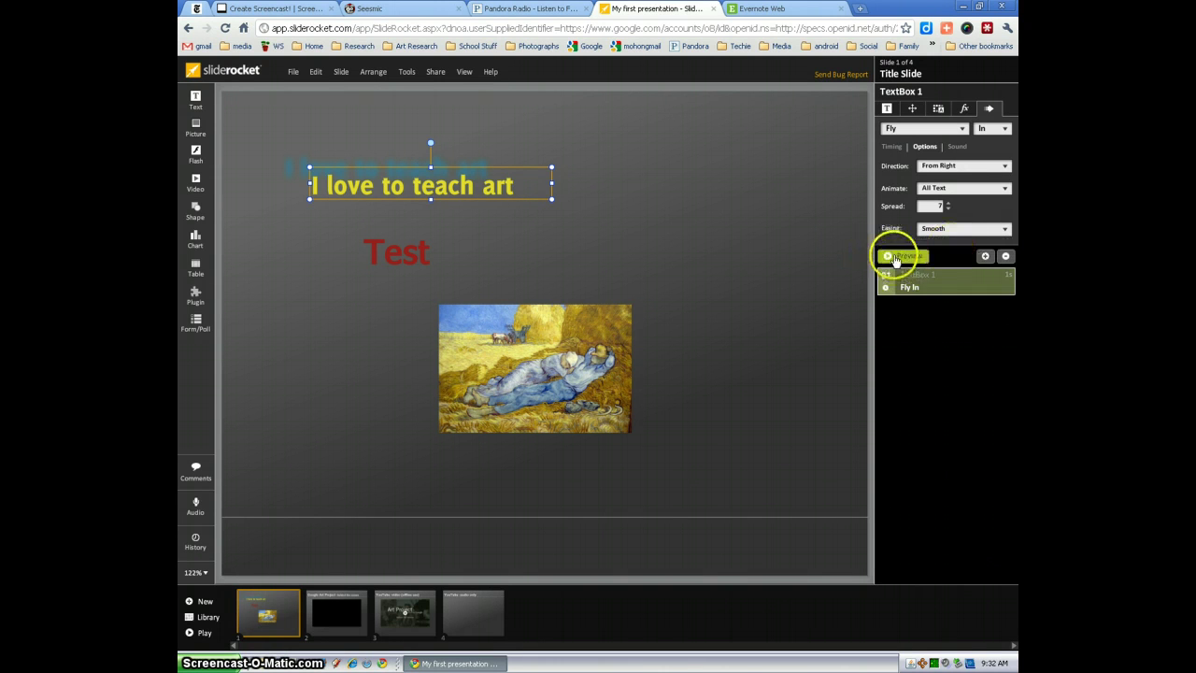
{"action": "left_click", "coordinate": [892, 147]}
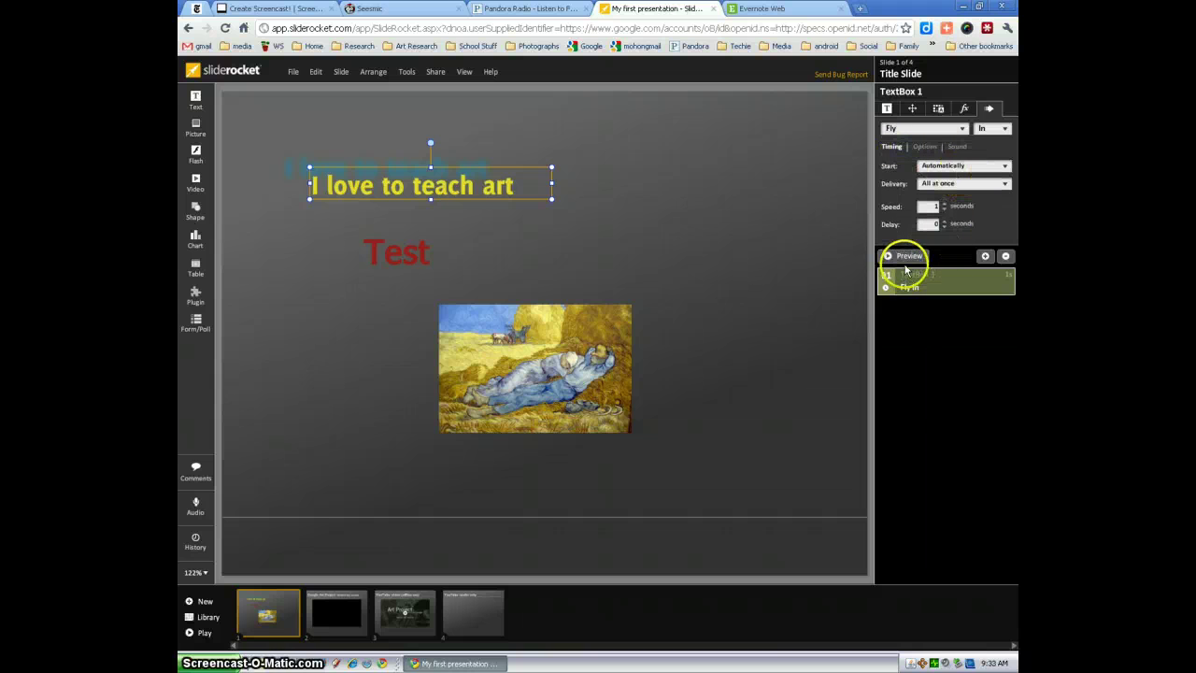
{"action": "left_click", "coordinate": [904, 264]}
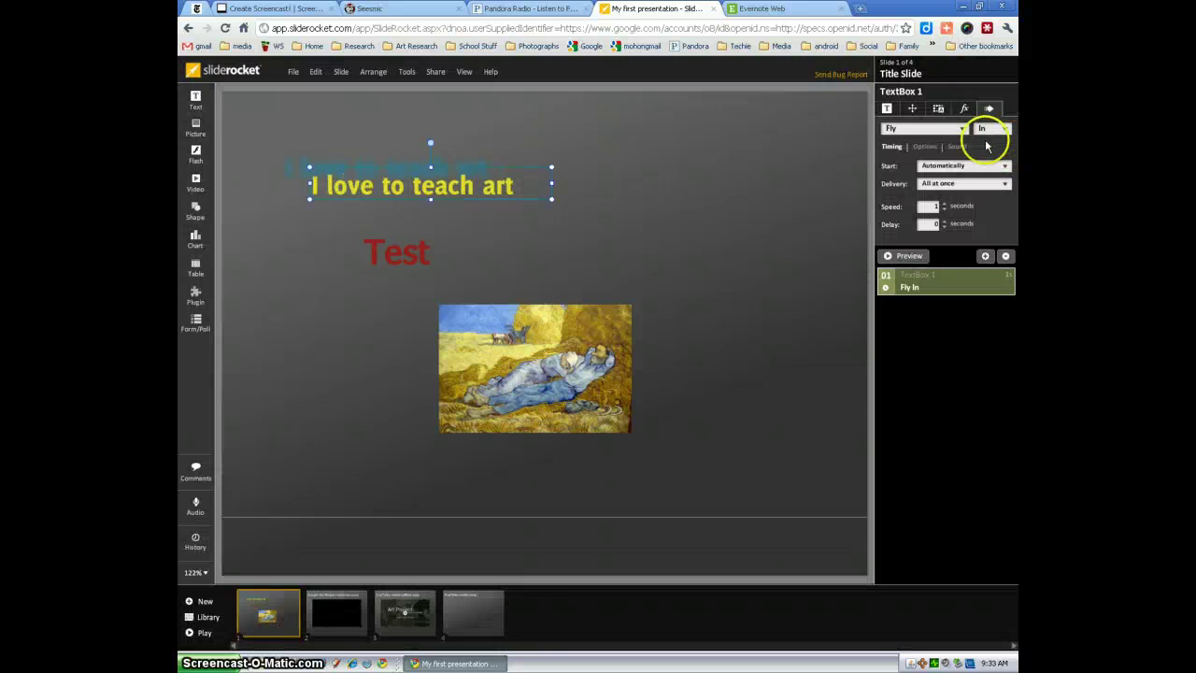
Try Fade In and then Wipe In on the title text, previewing each
{"action": "left_click", "coordinate": [920, 128]}
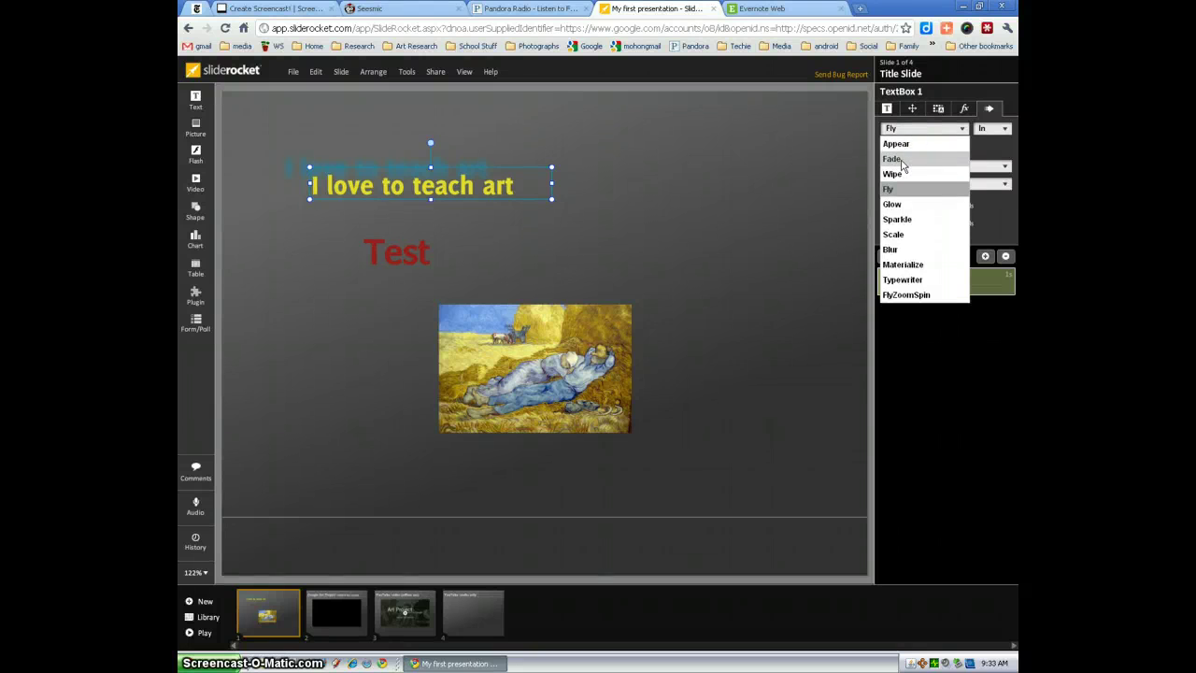
{"action": "left_click", "coordinate": [897, 159]}
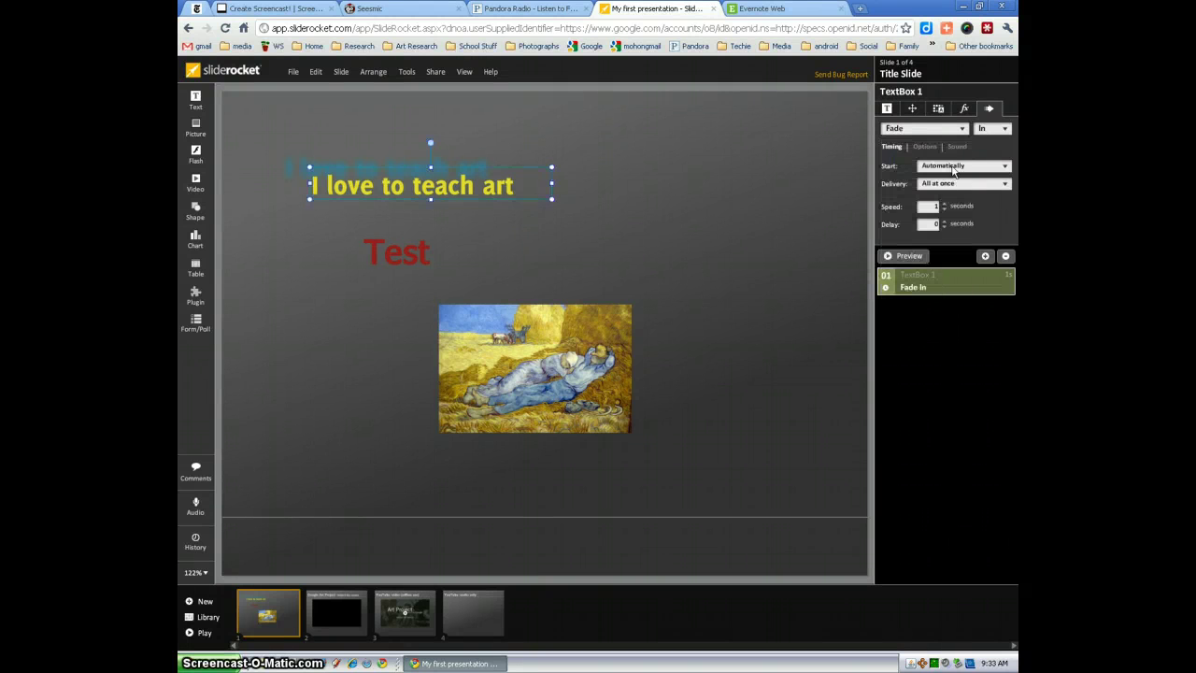
{"action": "left_click", "coordinate": [900, 258]}
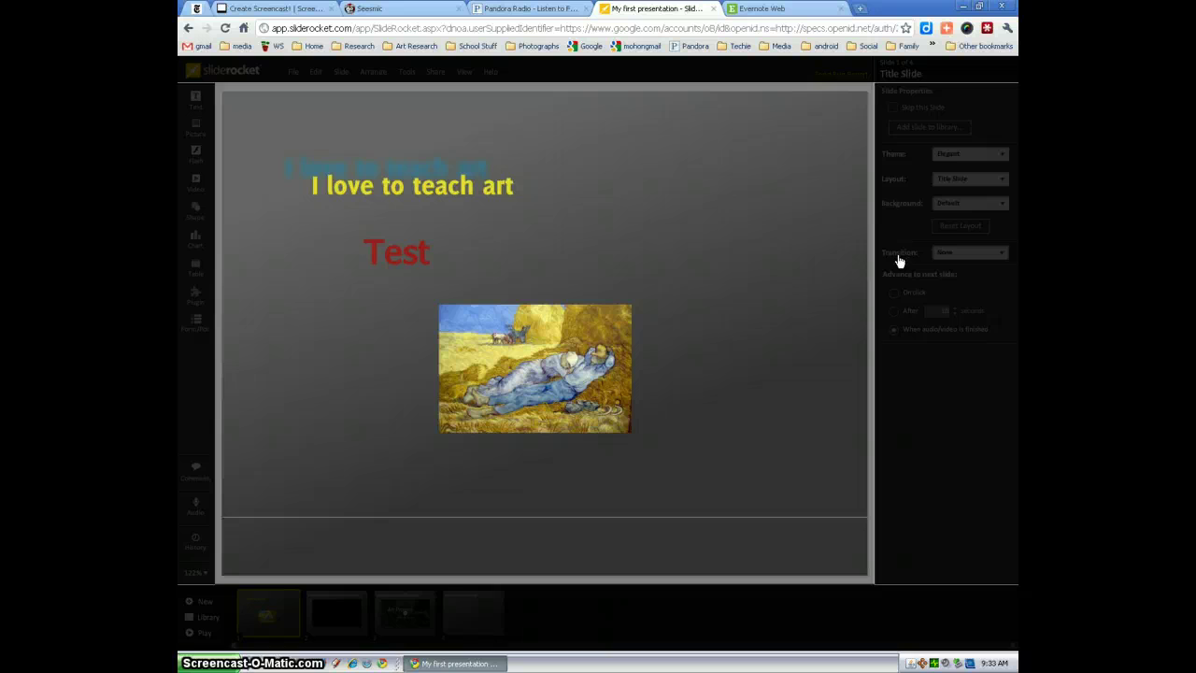
{"action": "left_click", "coordinate": [940, 227]}
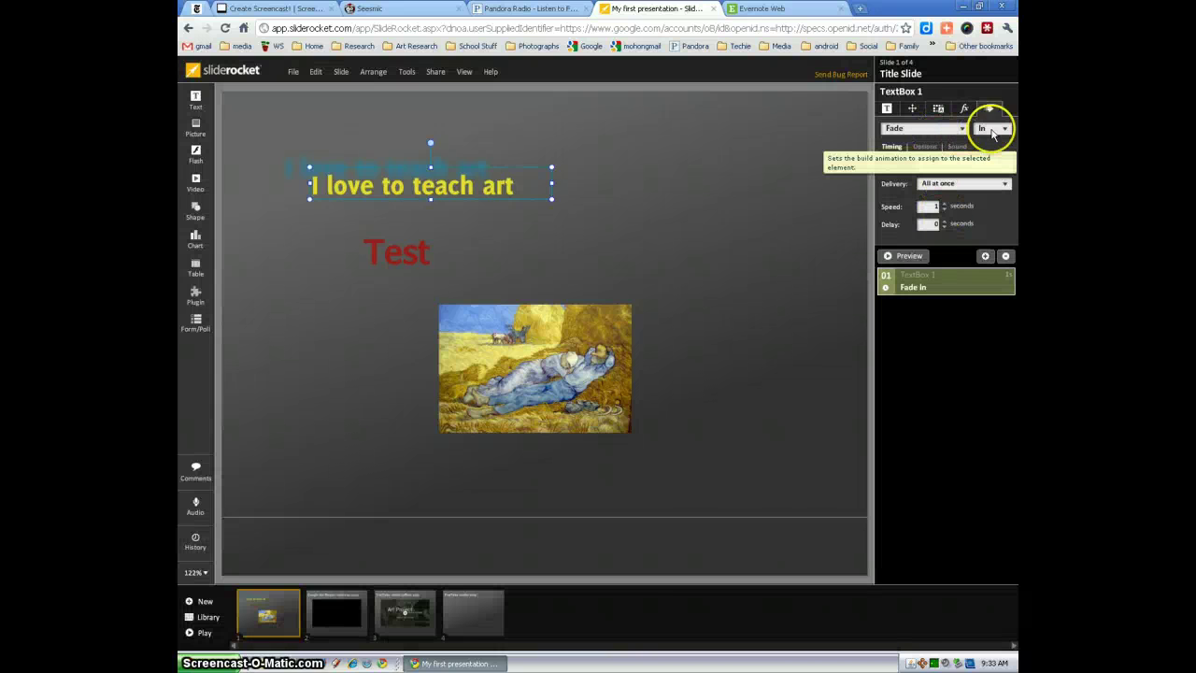
{"action": "left_click", "coordinate": [915, 130]}
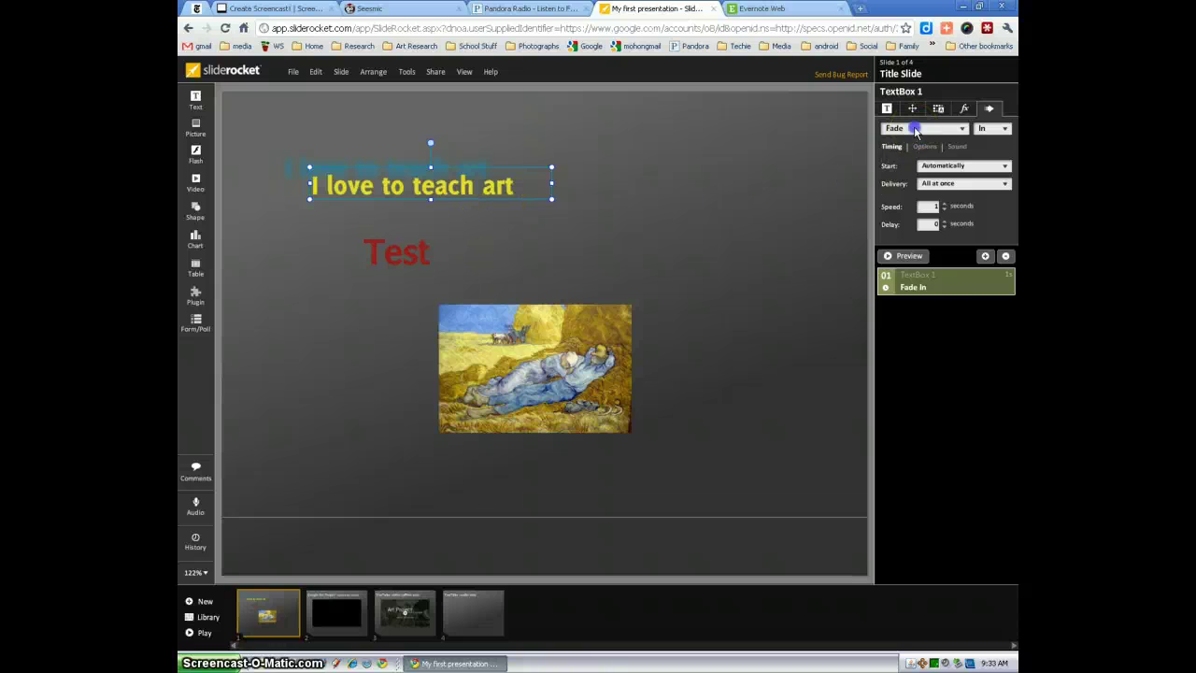
{"action": "left_click", "coordinate": [900, 167]}
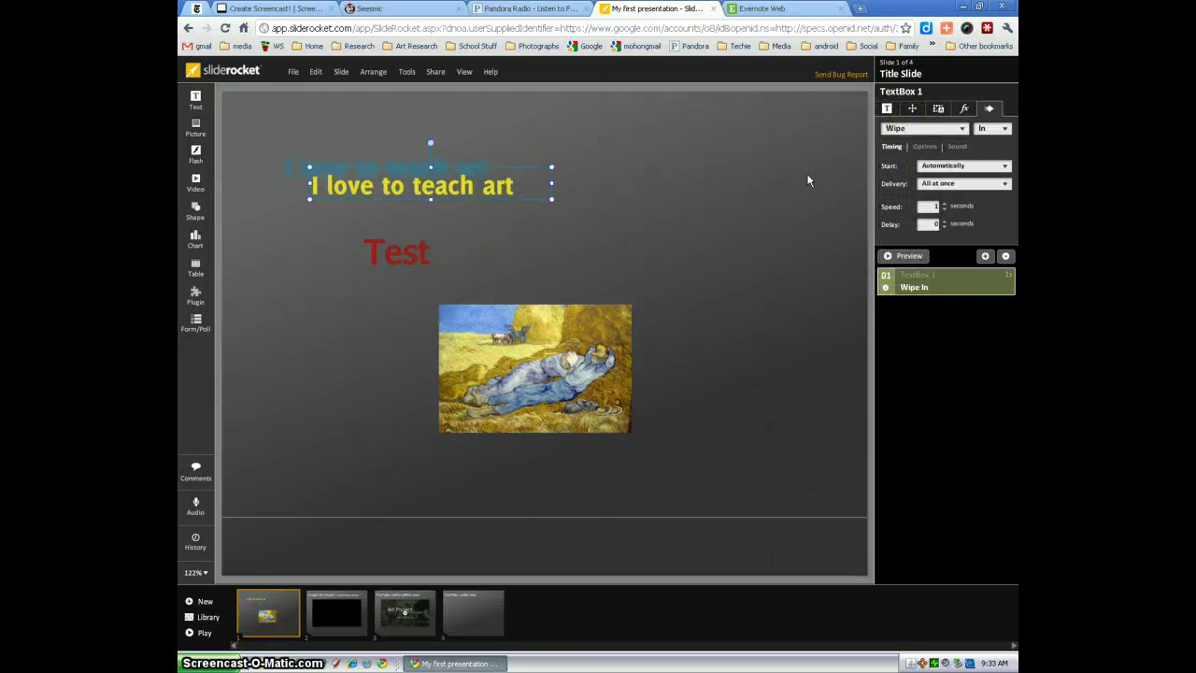
{"action": "left_click", "coordinate": [903, 255]}
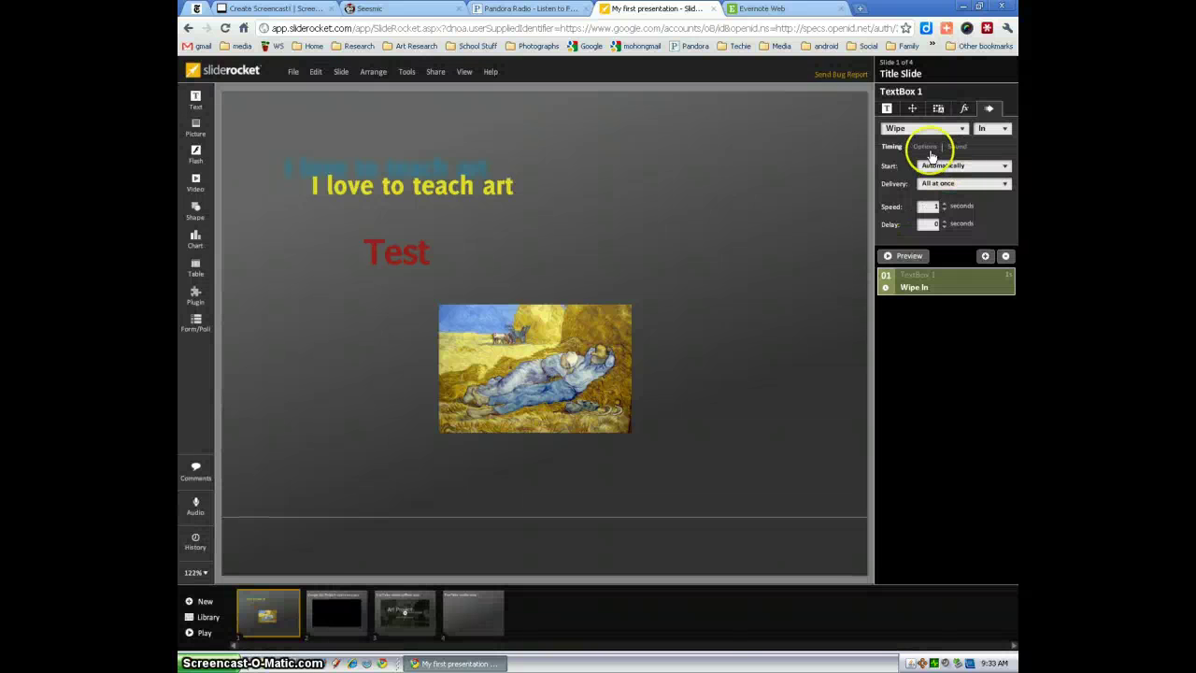
Switch the title's build to Glow In and preview it
{"action": "left_click", "coordinate": [920, 128]}
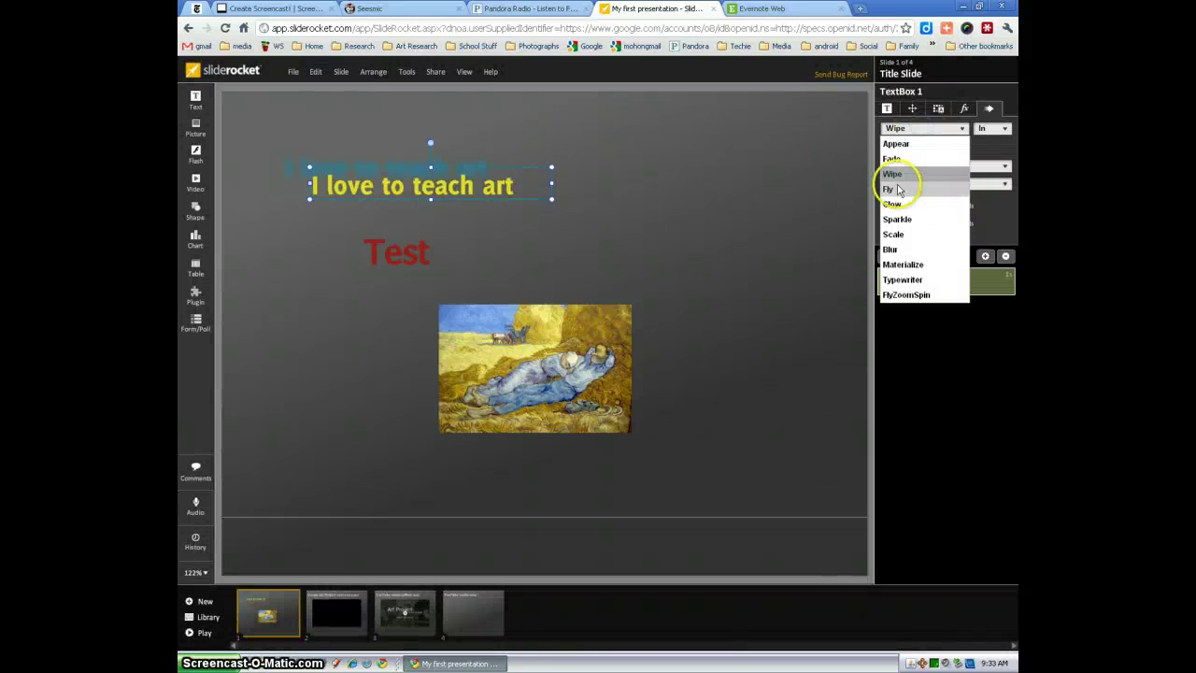
{"action": "left_click", "coordinate": [892, 204]}
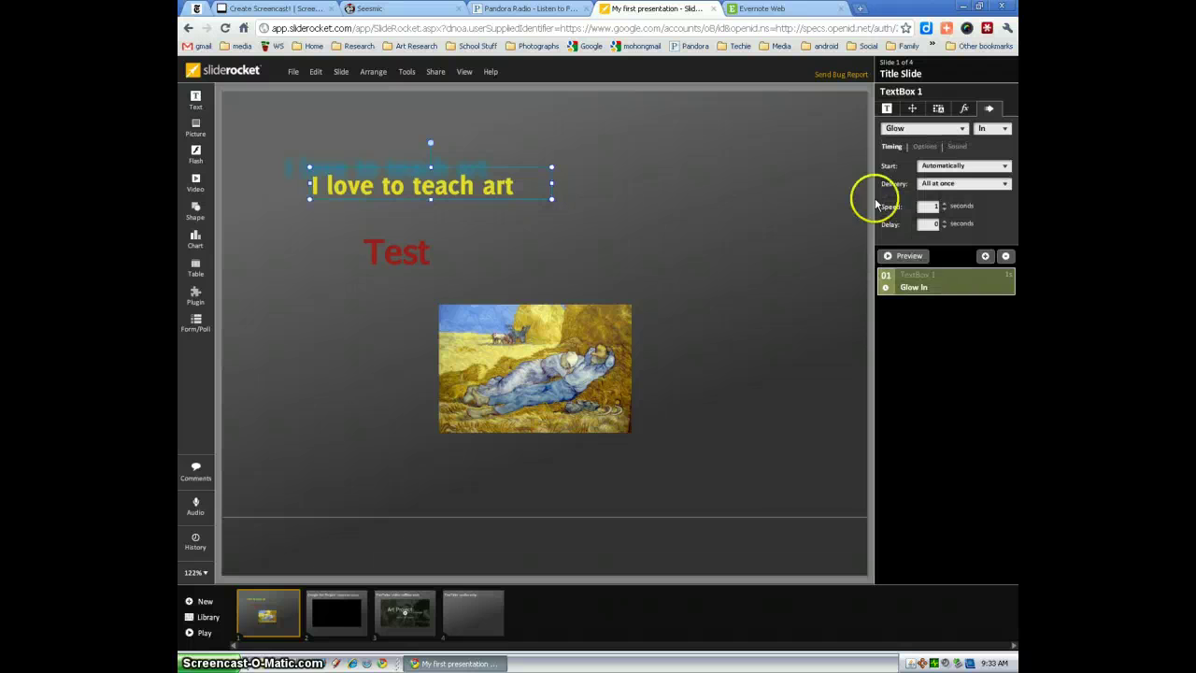
{"action": "left_click", "coordinate": [903, 264]}
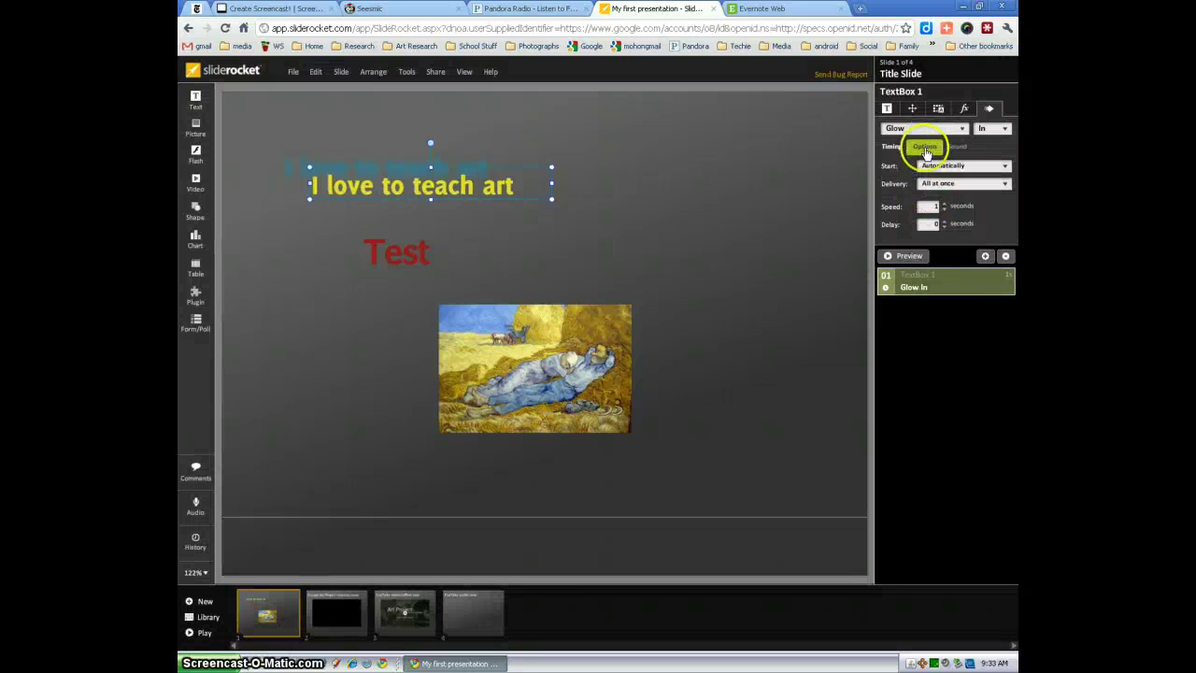
Give the Glow In build a yellow glow colour and preview it
{"action": "left_click", "coordinate": [924, 147]}
{"action": "left_click", "coordinate": [925, 171]}
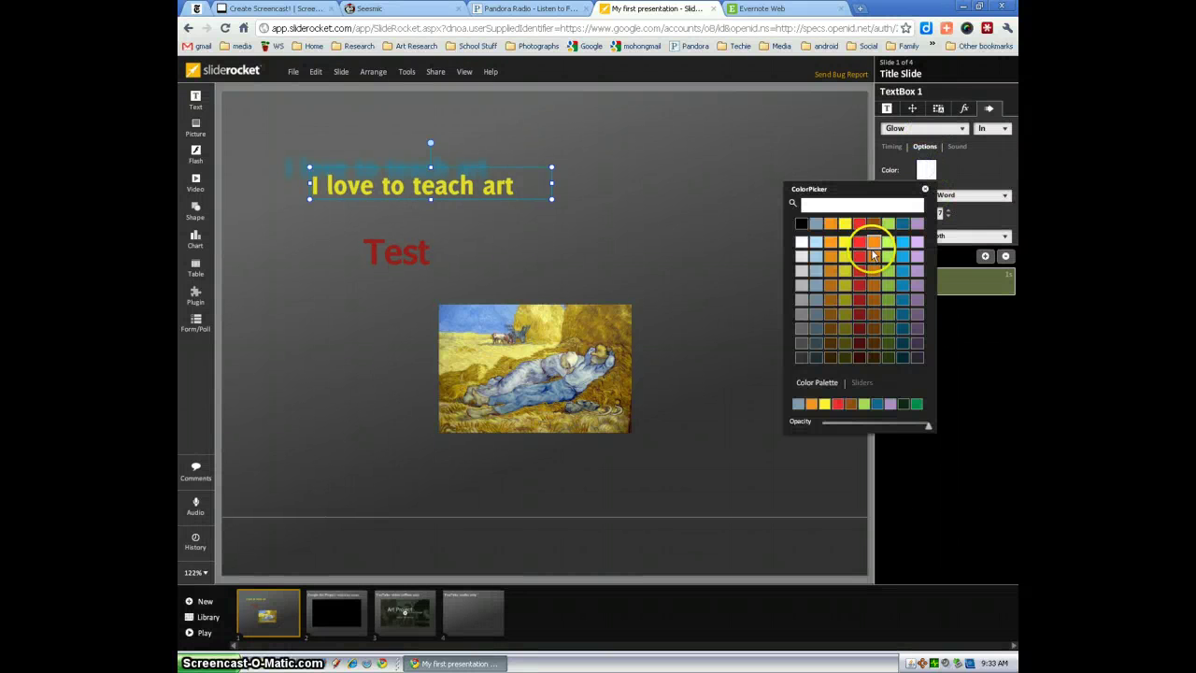
{"action": "left_click", "coordinate": [843, 267]}
{"action": "left_click", "coordinate": [903, 258]}
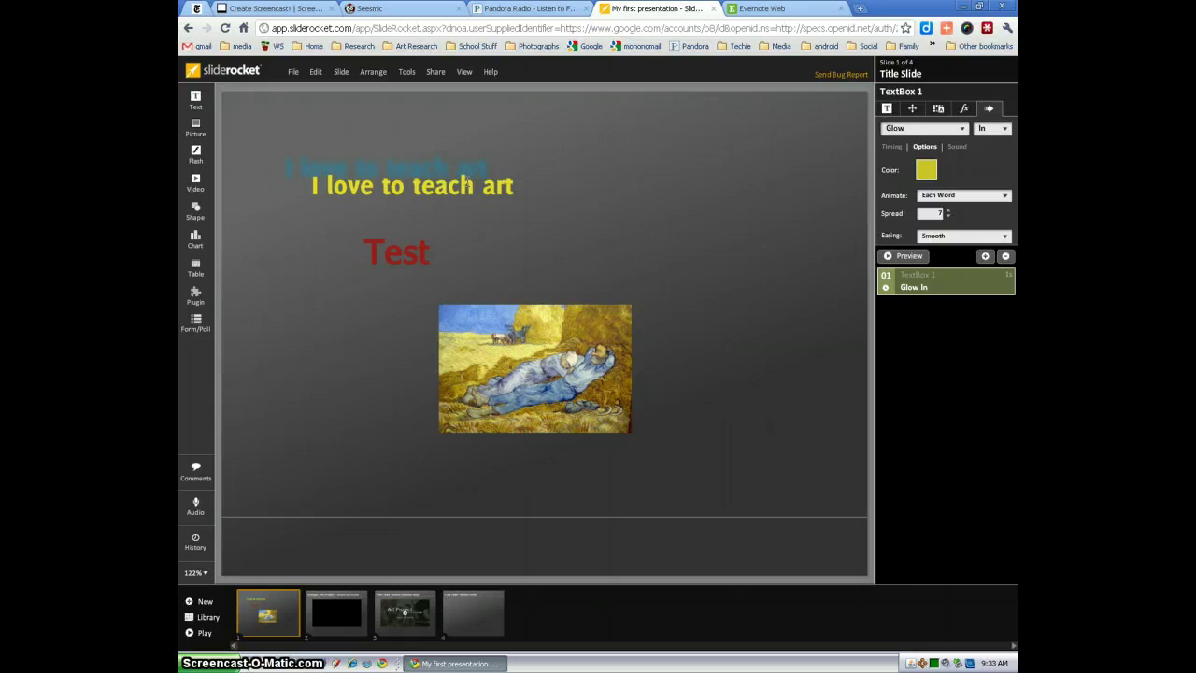
{"action": "left_click", "coordinate": [938, 110]}
{"action": "left_click", "coordinate": [988, 109]}
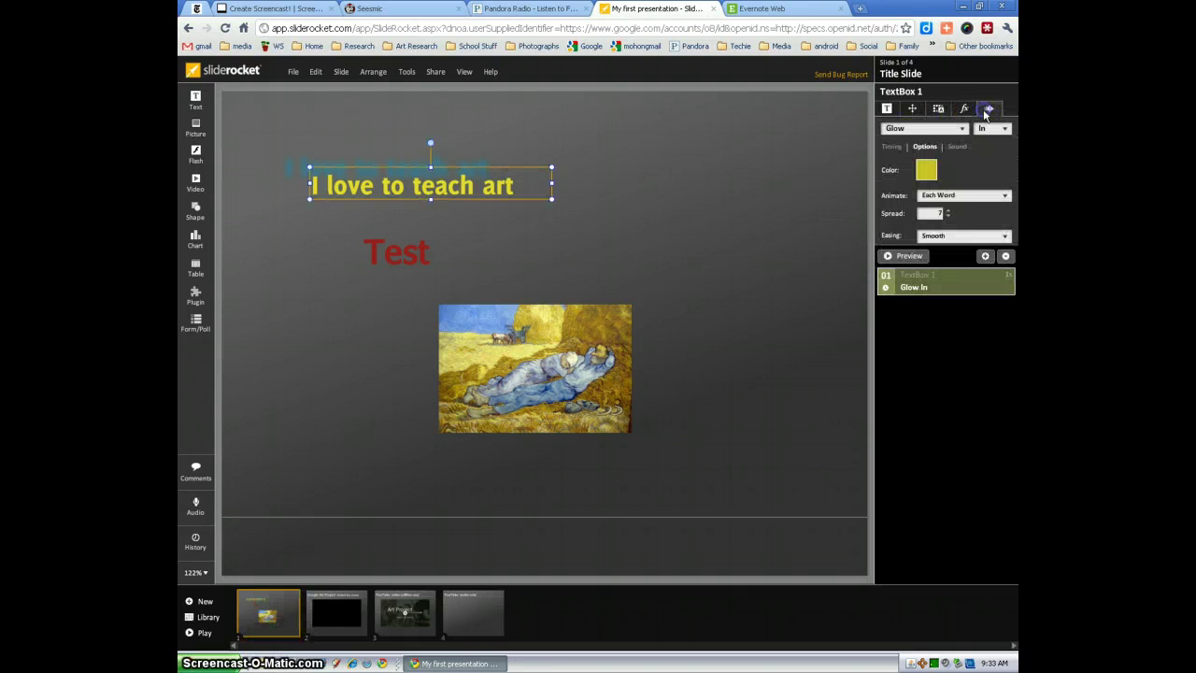
Change the title's build from Glow to Sparkle and preview it
{"action": "left_click", "coordinate": [896, 128]}
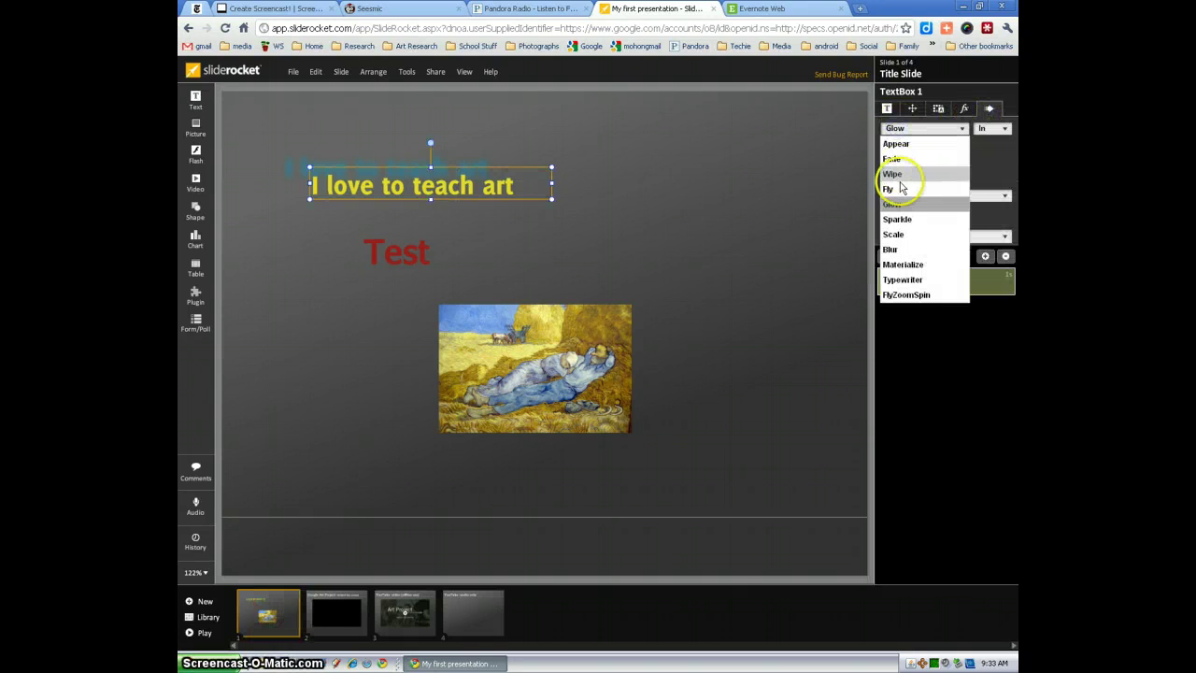
{"action": "left_click", "coordinate": [897, 219]}
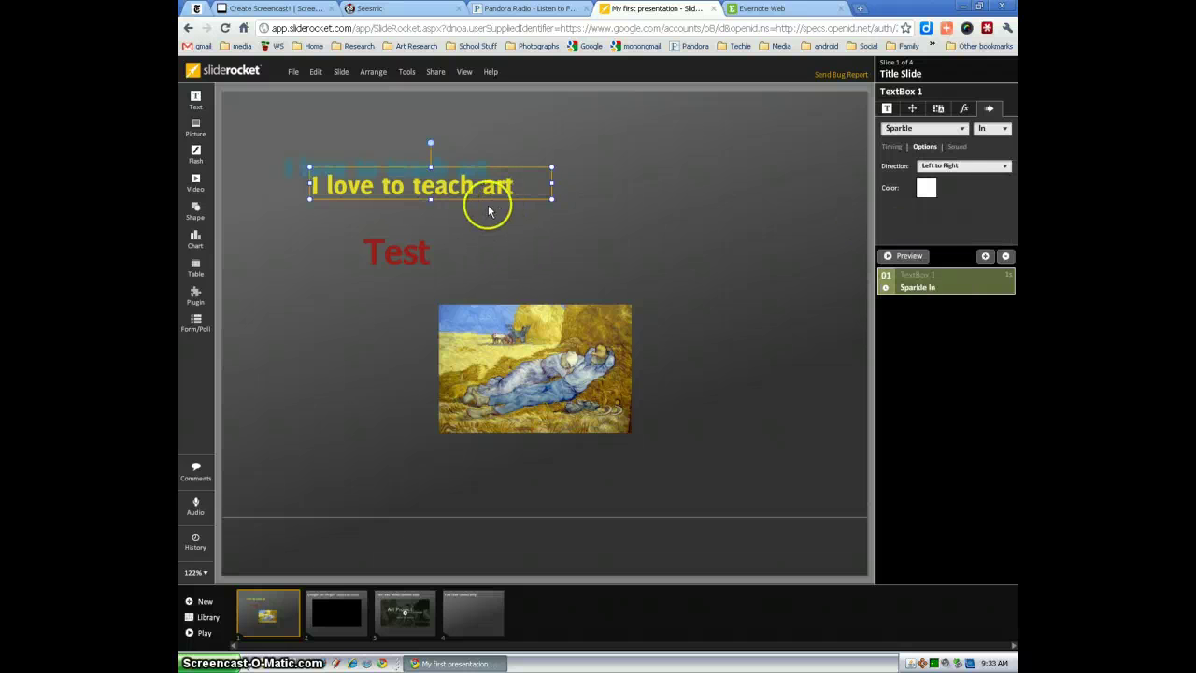
{"action": "left_click", "coordinate": [903, 258]}
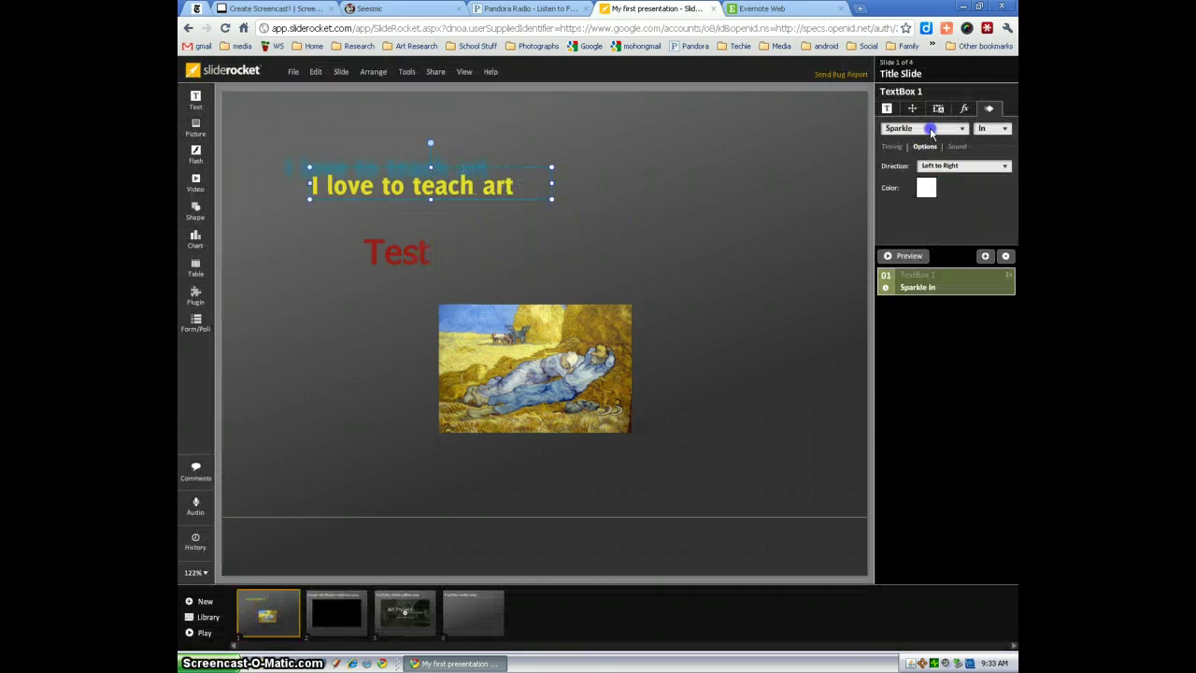
Change the title's build to Scale In and preview it
{"action": "left_click", "coordinate": [931, 131]}
{"action": "left_click", "coordinate": [894, 235]}
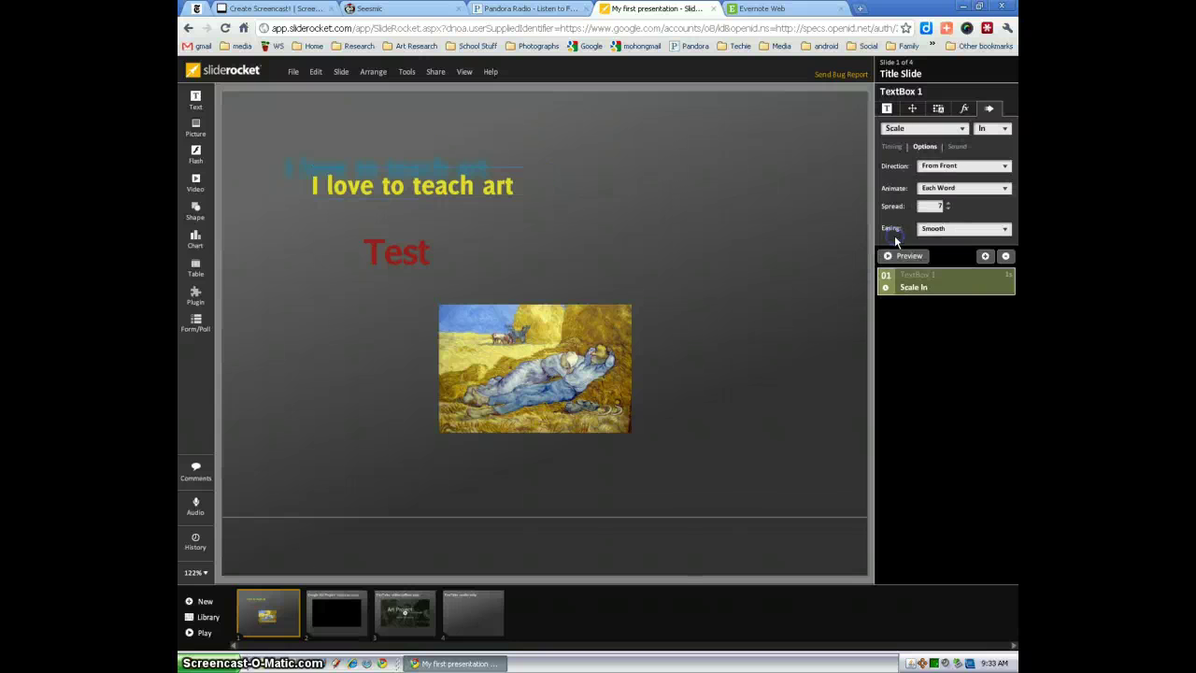
{"action": "left_click", "coordinate": [888, 256]}
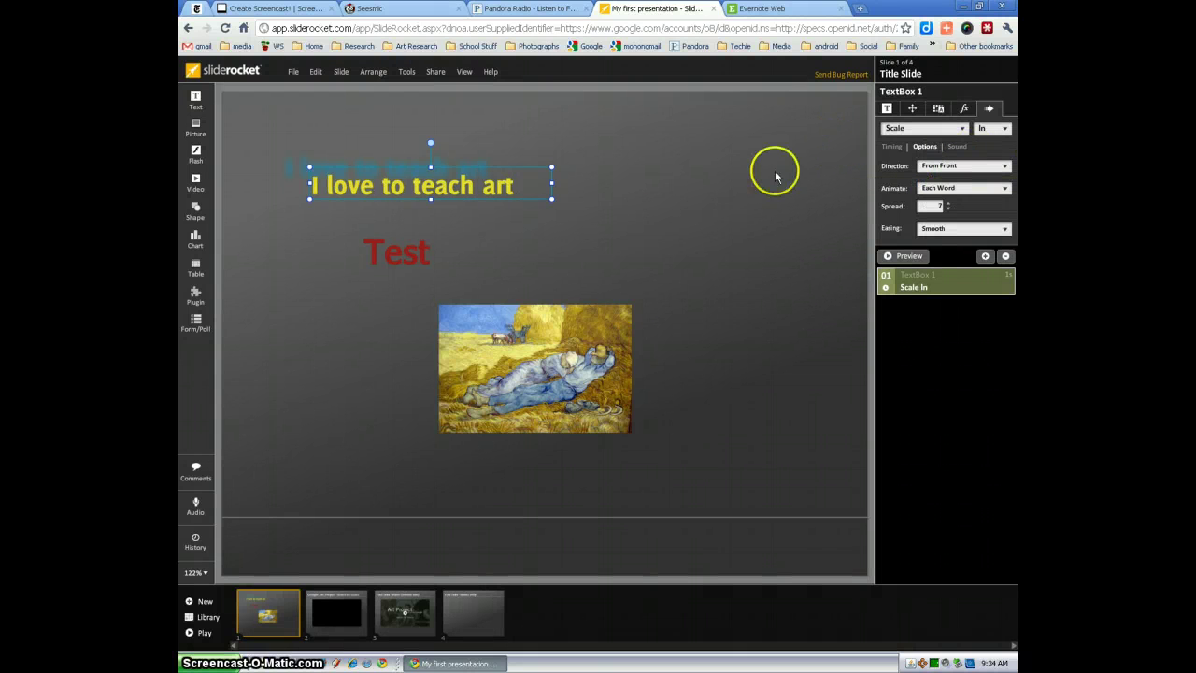
Change the title's build to Blur and preview it
{"action": "left_click", "coordinate": [944, 129]}
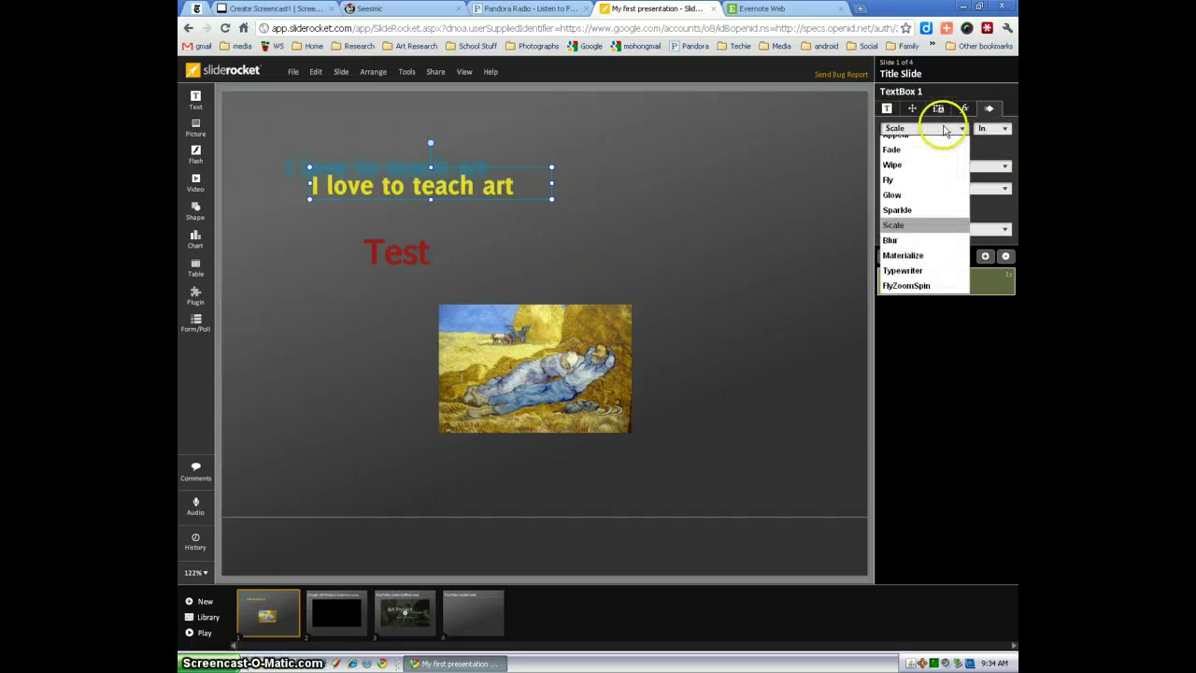
{"action": "left_click", "coordinate": [893, 240]}
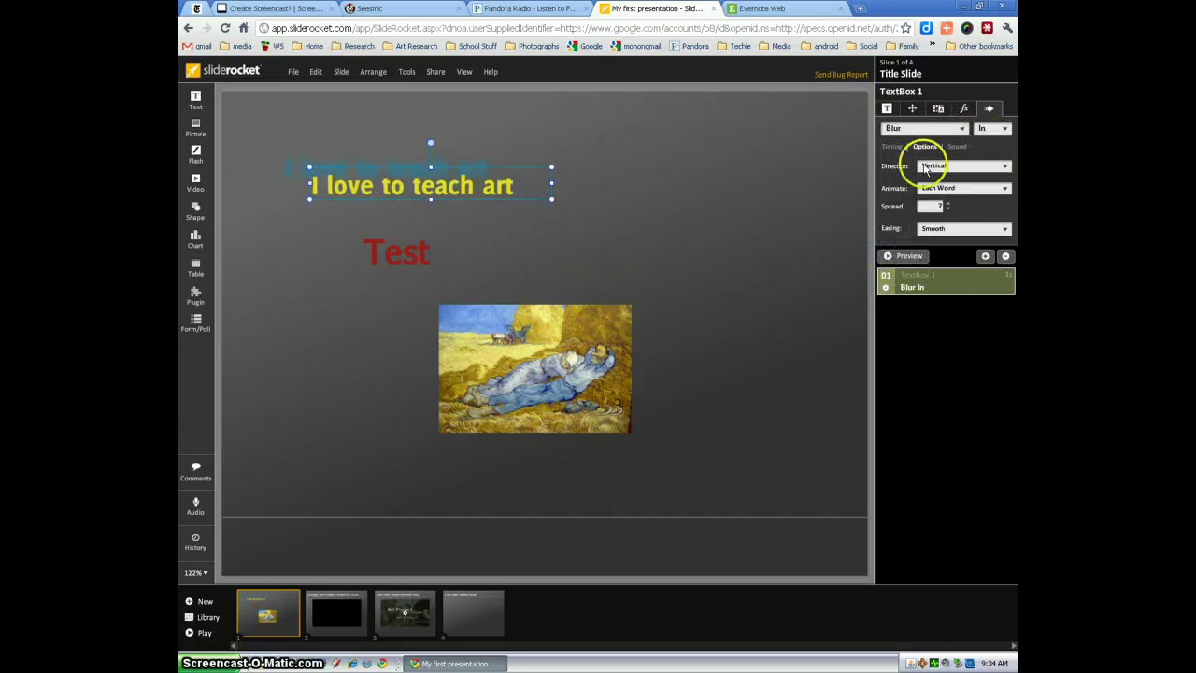
{"action": "left_click", "coordinate": [903, 256]}
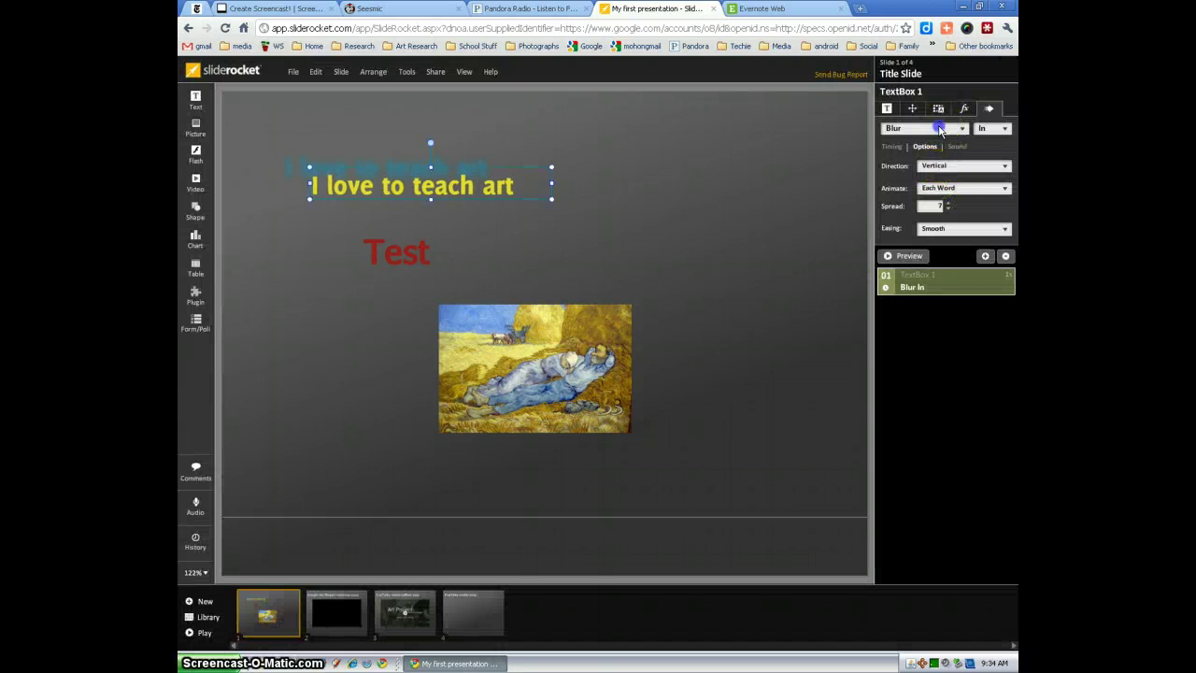
Preview Materialize on the title, then set its build to Typewriter On
{"action": "left_click", "coordinate": [940, 131]}
{"action": "left_click", "coordinate": [895, 252]}
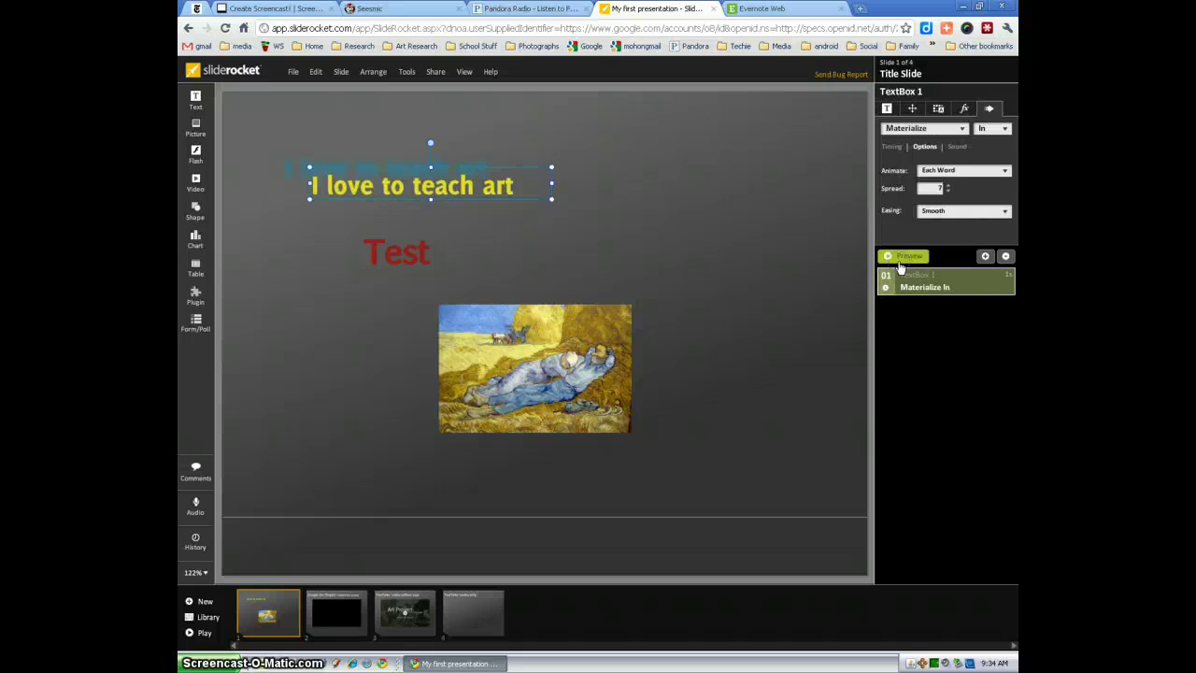
{"action": "left_click", "coordinate": [895, 255]}
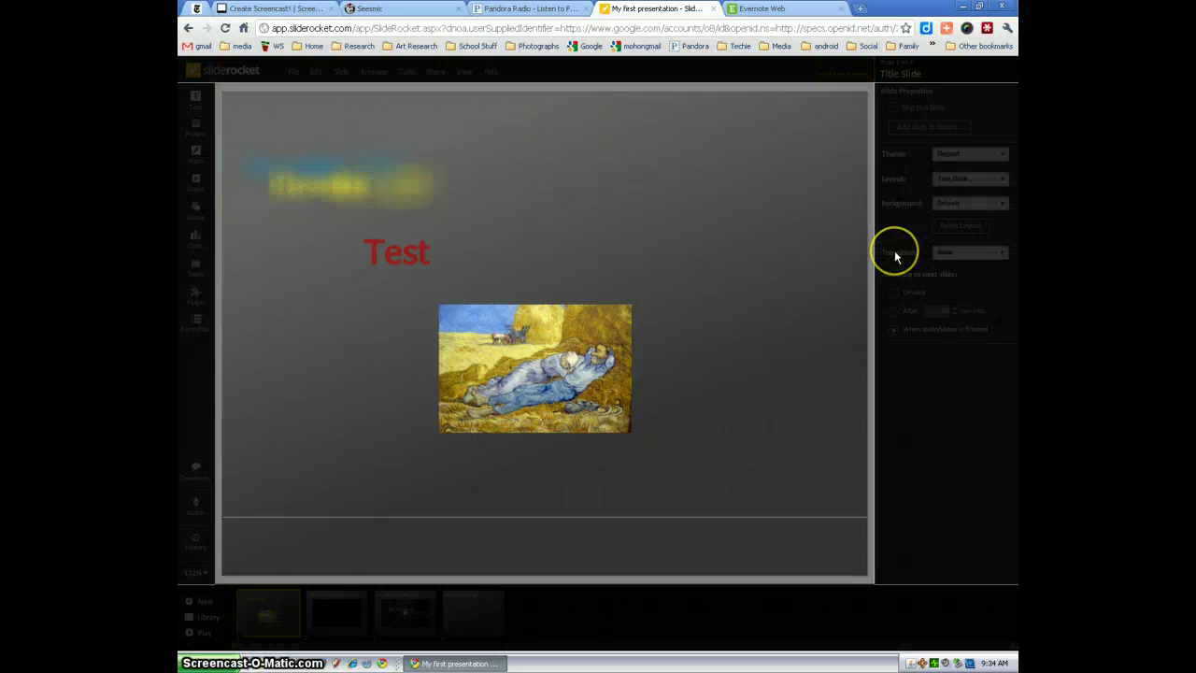
{"action": "left_click", "coordinate": [895, 254]}
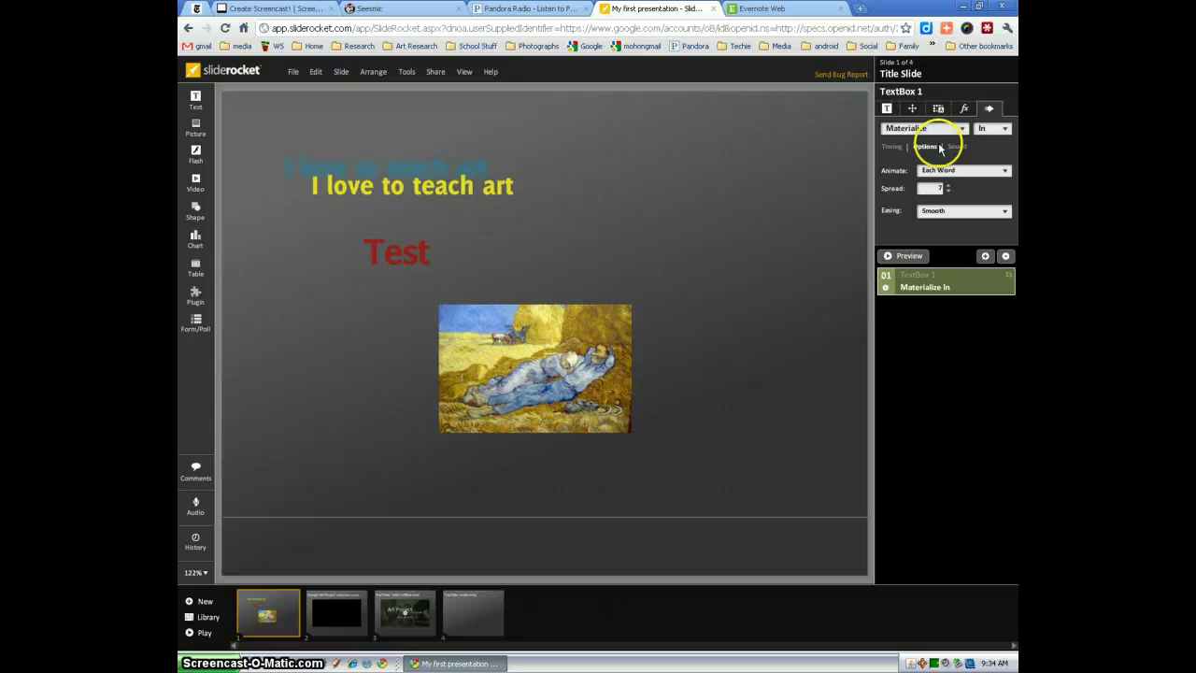
{"action": "left_click", "coordinate": [930, 129]}
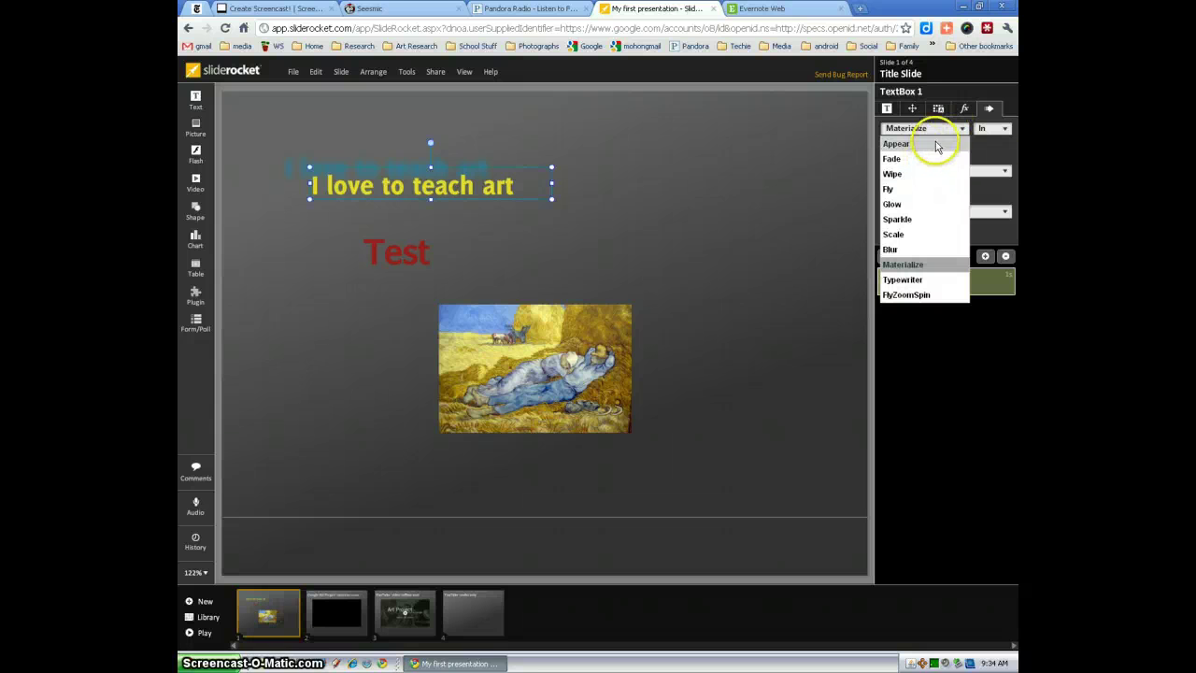
{"action": "left_click", "coordinate": [902, 267]}
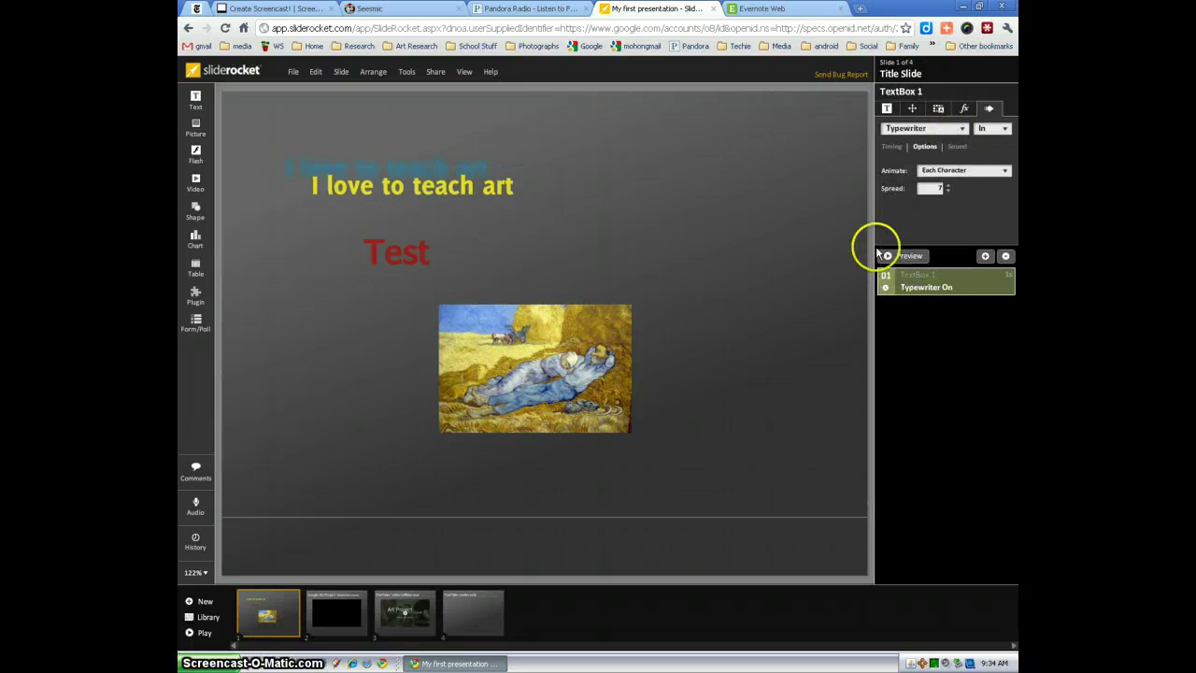
Preview the Typewriter build and check its Animate grouping without changing it
{"action": "left_click", "coordinate": [890, 257]}
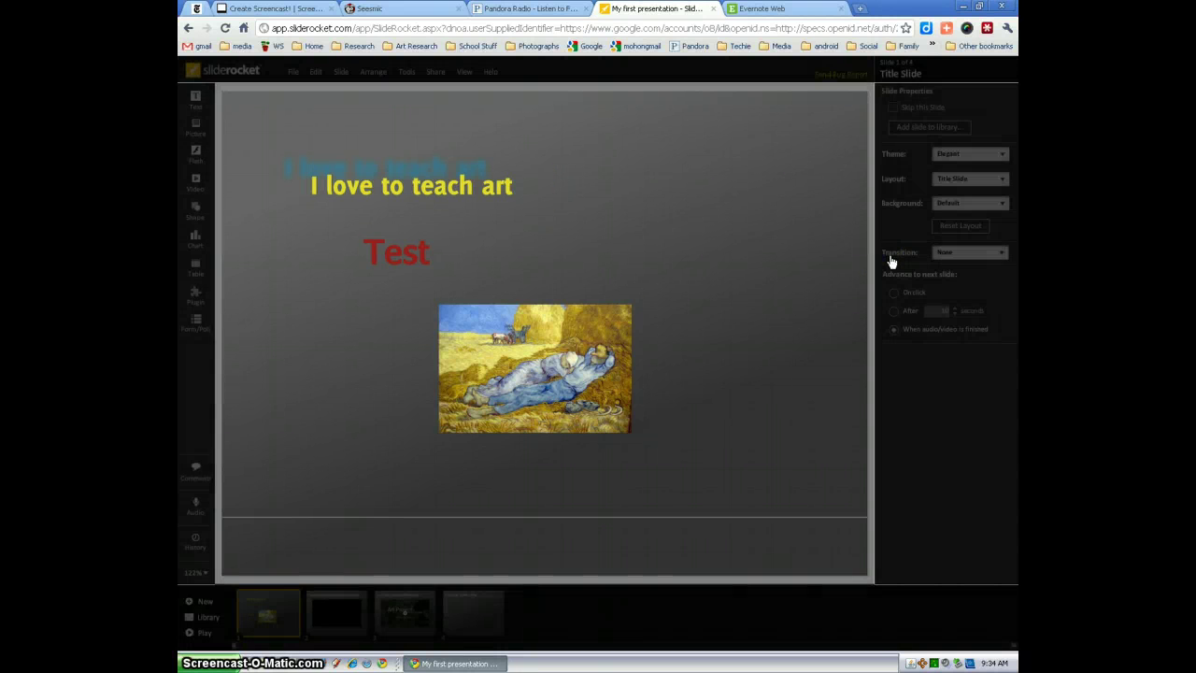
{"action": "left_click", "coordinate": [894, 262]}
{"action": "left_click", "coordinate": [957, 173]}
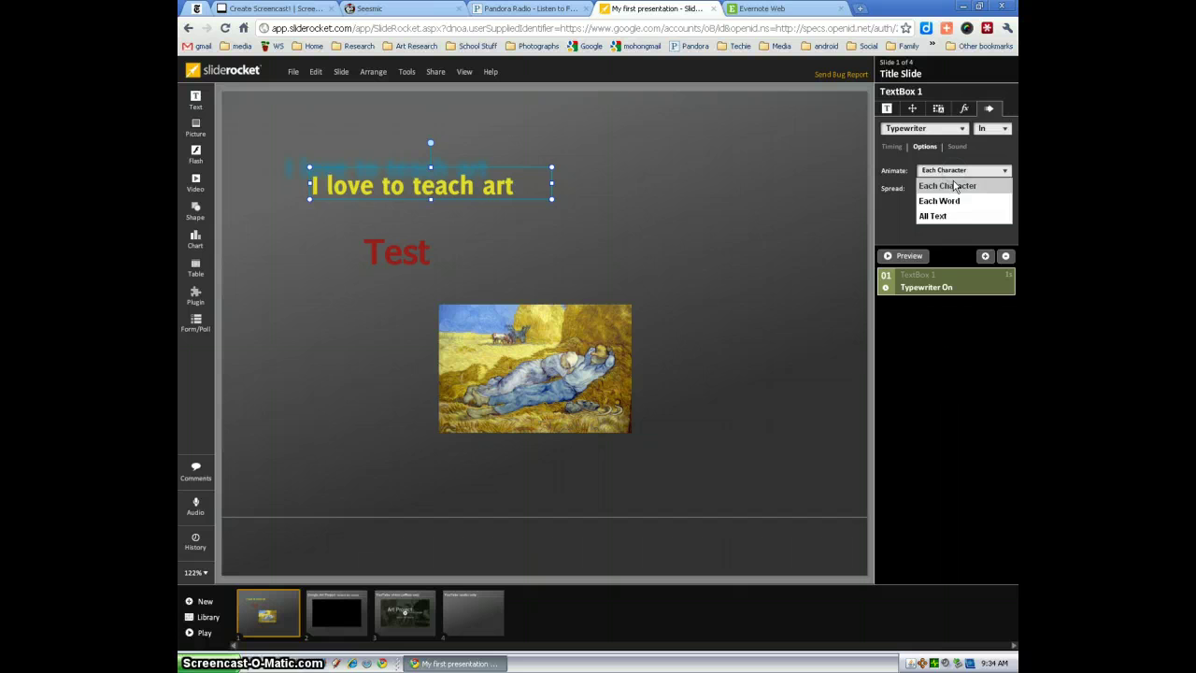
{"action": "left_click", "coordinate": [885, 206]}
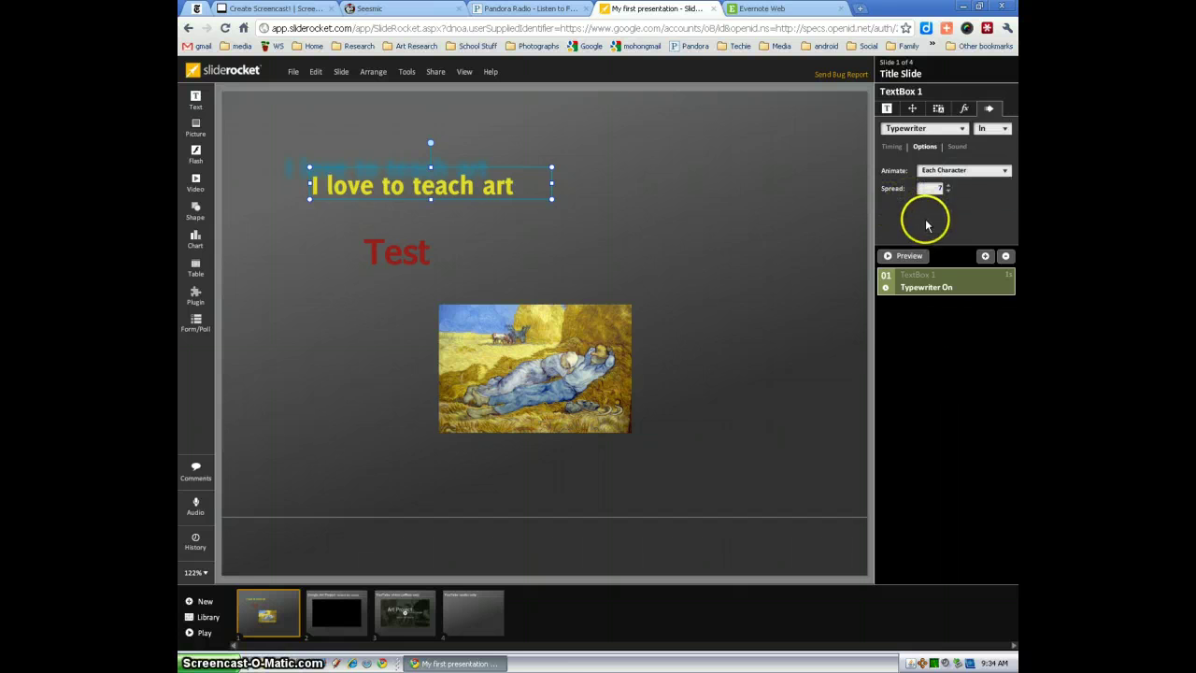
Change the title's build to FlyZoomSpin In and preview it
{"action": "left_click", "coordinate": [940, 130]}
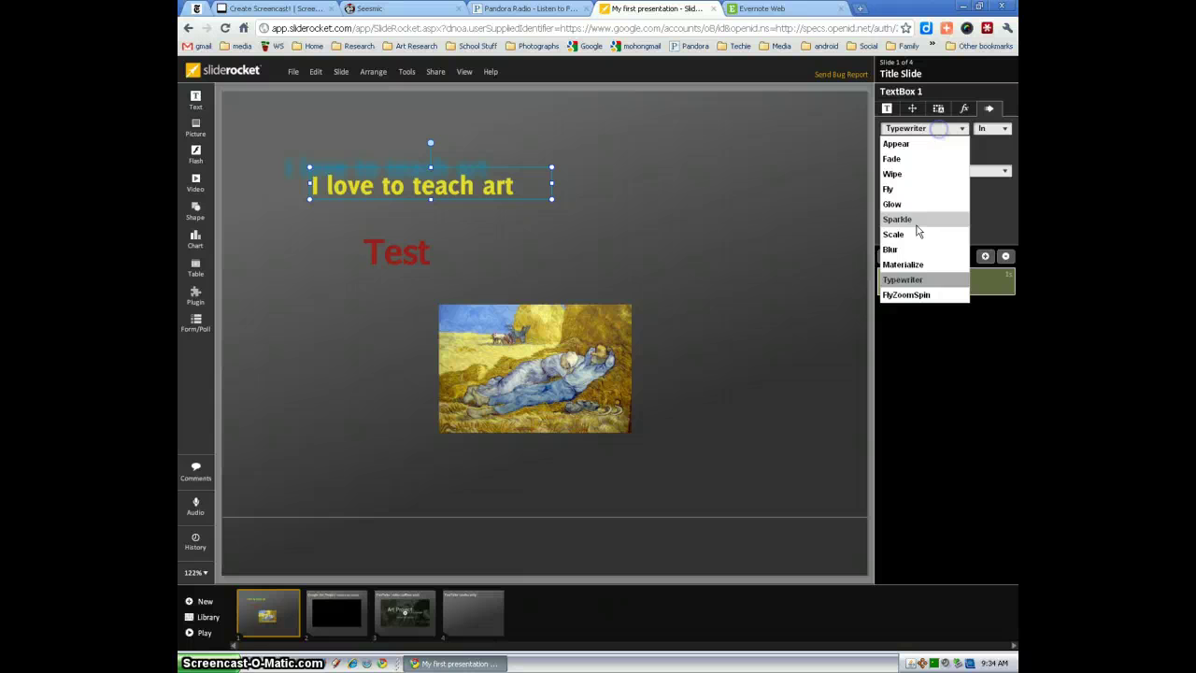
{"action": "left_click", "coordinate": [905, 295]}
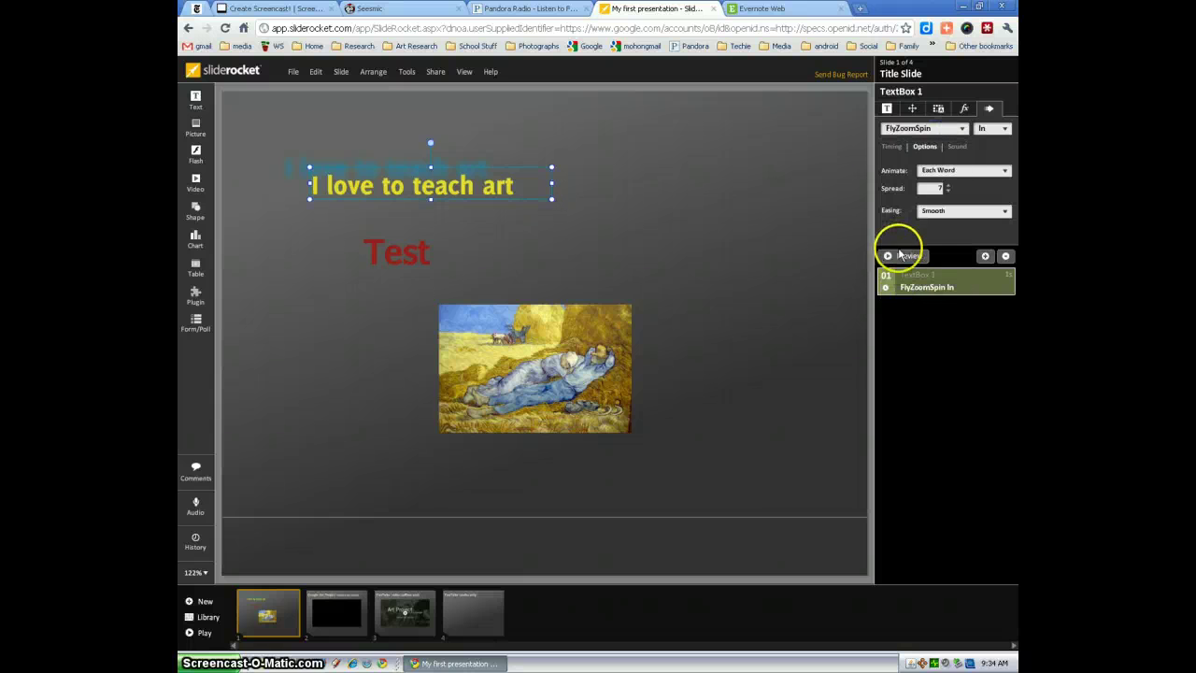
{"action": "left_click", "coordinate": [900, 257]}
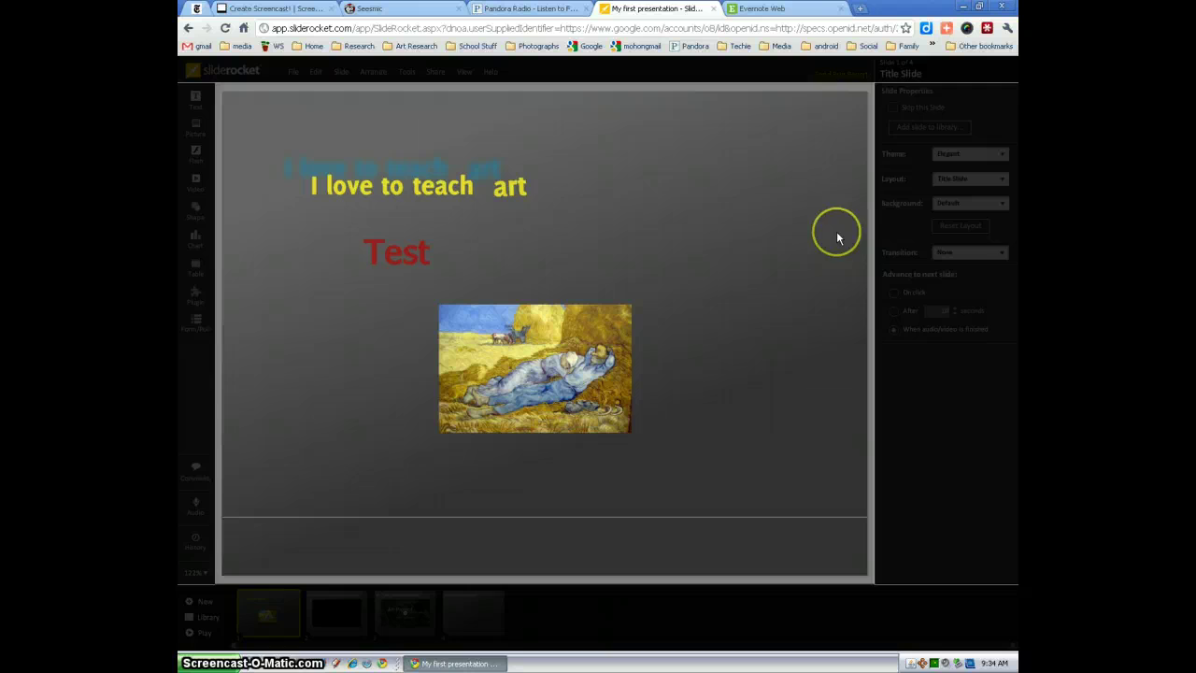
{"action": "left_click", "coordinate": [836, 235]}
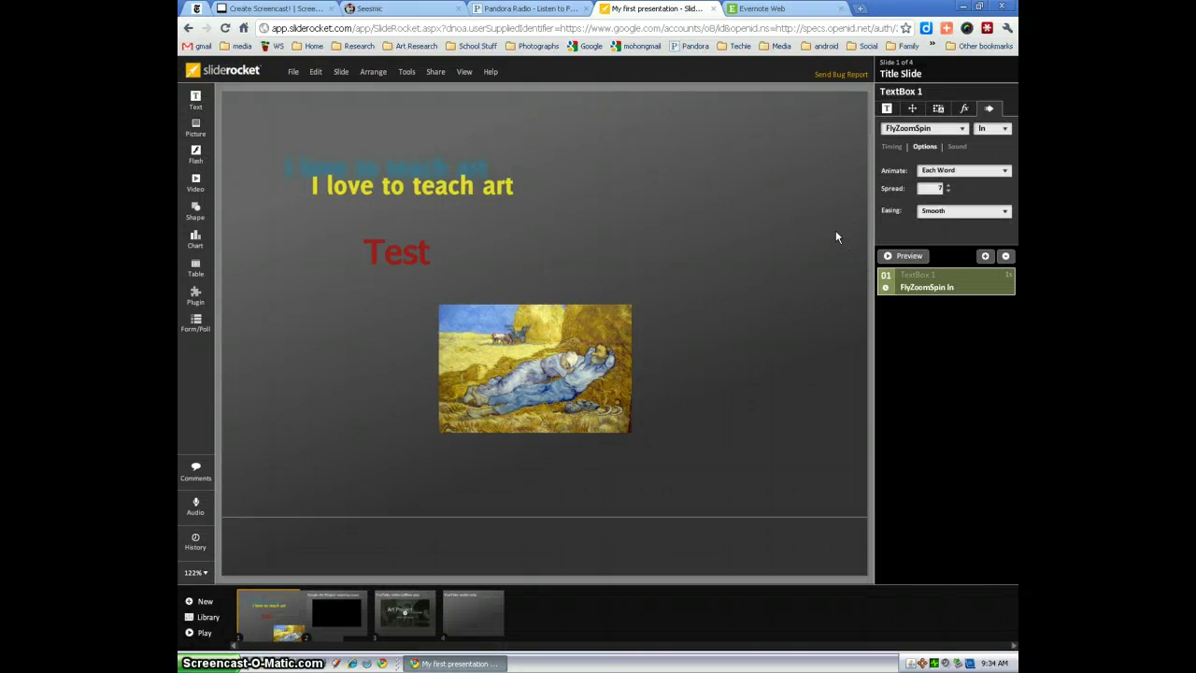
{"action": "left_click", "coordinate": [424, 225]}
Add a build to the 'Test' text box and set its effect to Sparkle In
{"action": "left_click", "coordinate": [403, 242]}
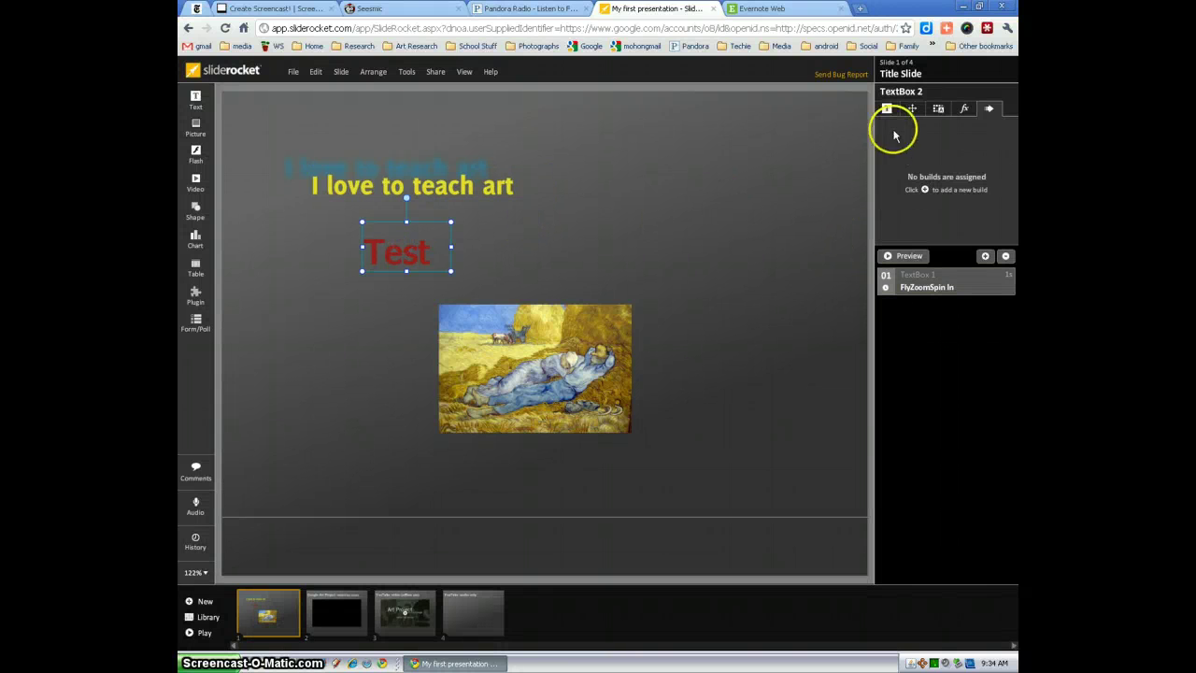
{"action": "left_click", "coordinate": [984, 258]}
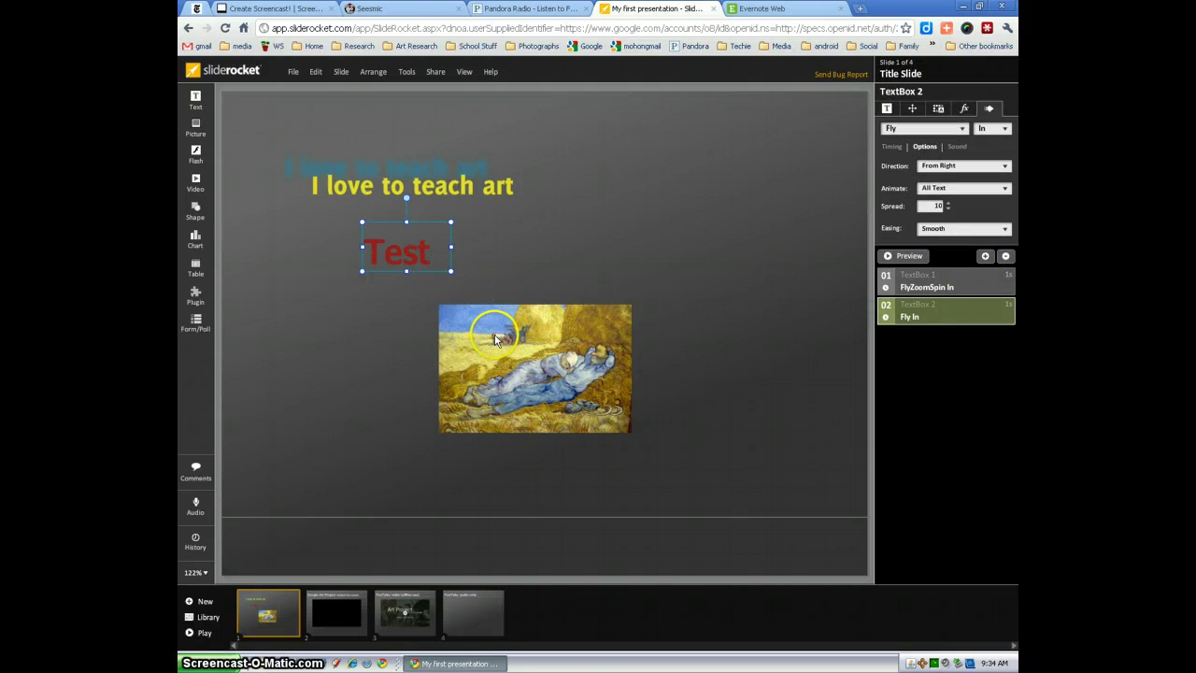
{"action": "left_click", "coordinate": [423, 241]}
{"action": "left_click", "coordinate": [911, 272]}
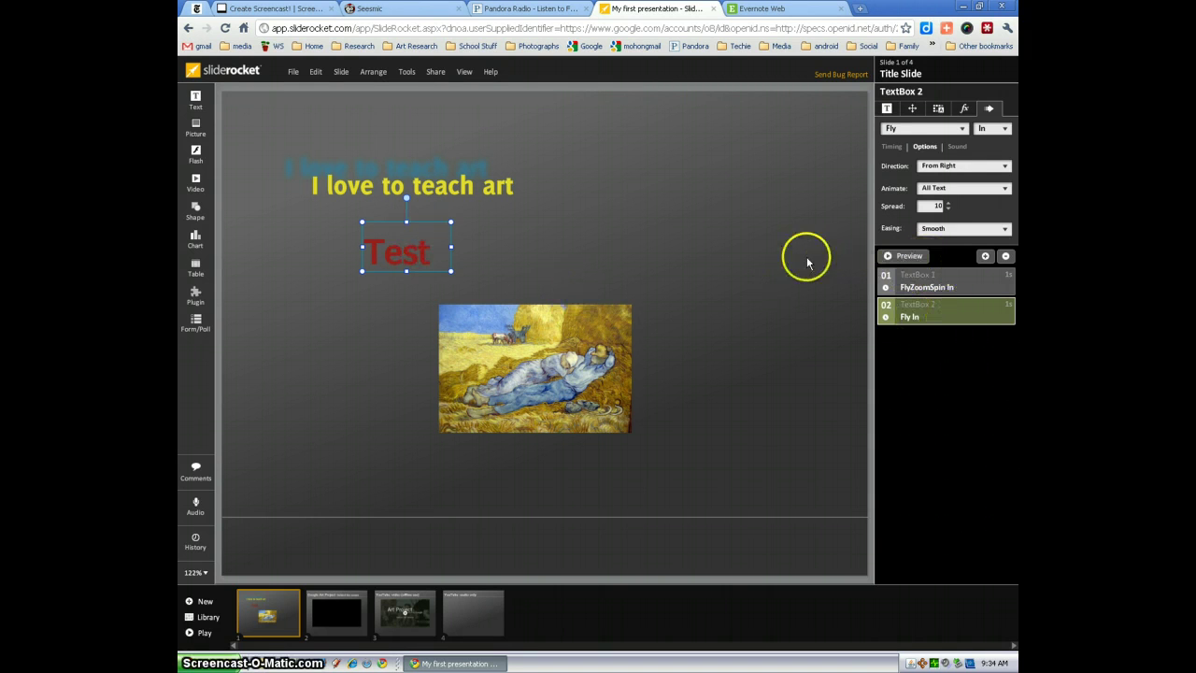
{"action": "left_click", "coordinate": [942, 132]}
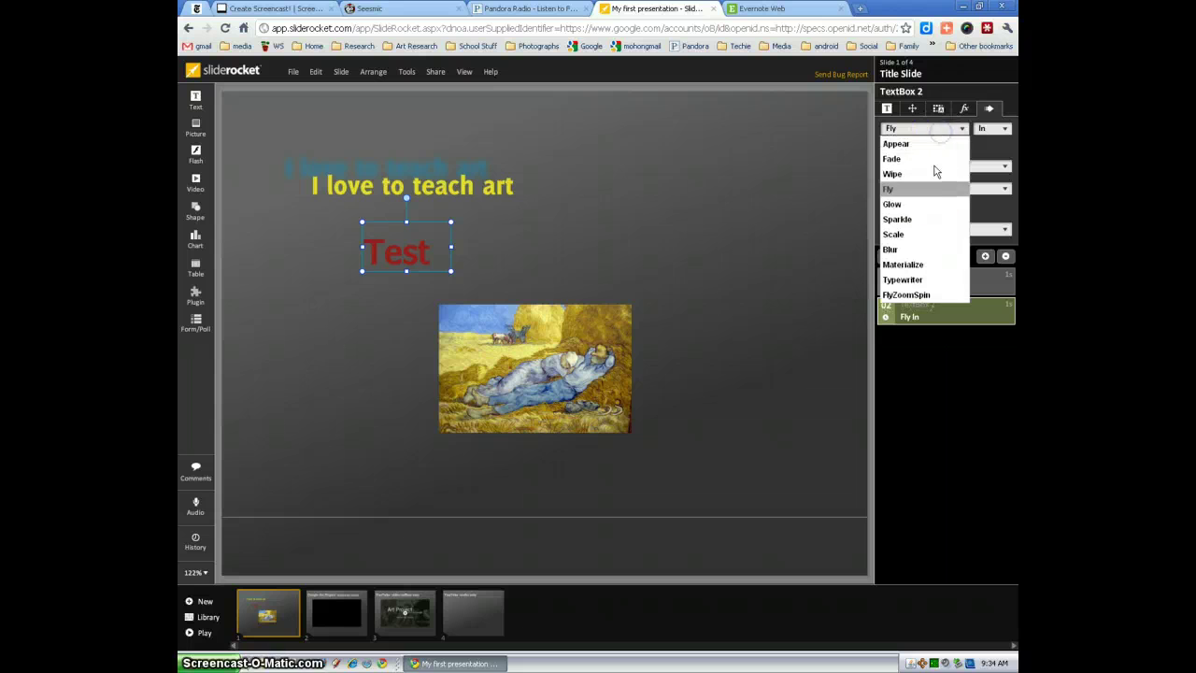
{"action": "left_click", "coordinate": [916, 221]}
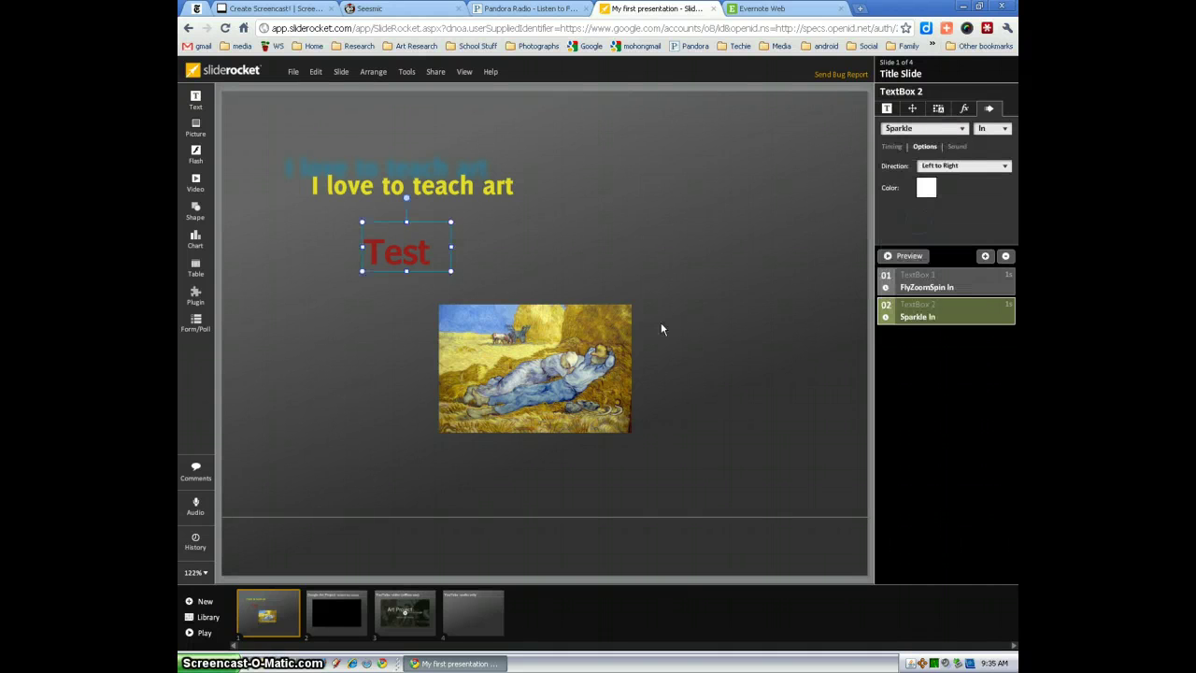
{"action": "left_click", "coordinate": [572, 341]}
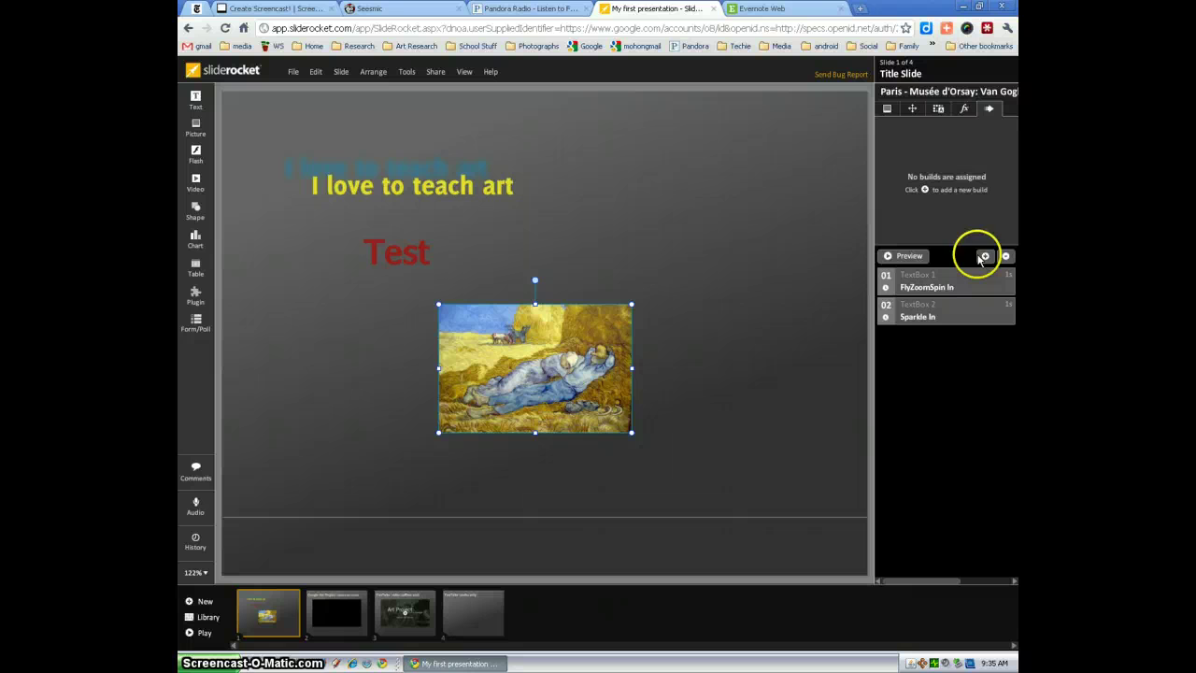
Add a new build to the Van Gogh painting, switch it from Fade to Glow, and make it light blue-grey
{"action": "left_click", "coordinate": [983, 256]}
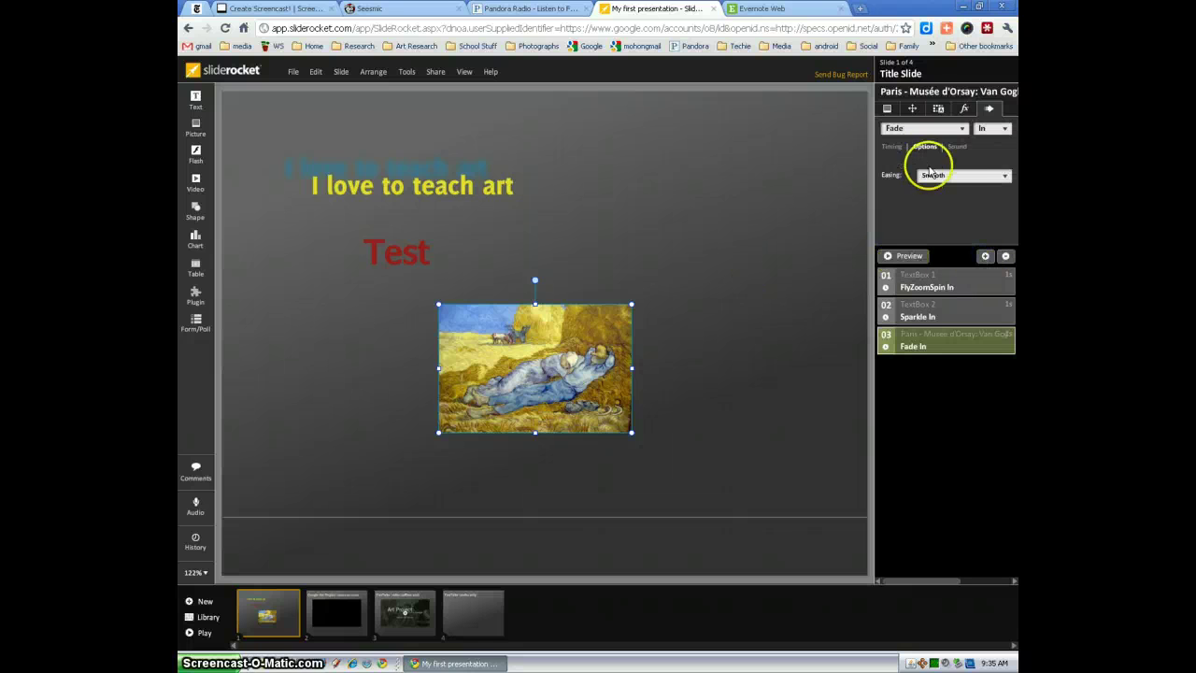
{"action": "left_click", "coordinate": [934, 130]}
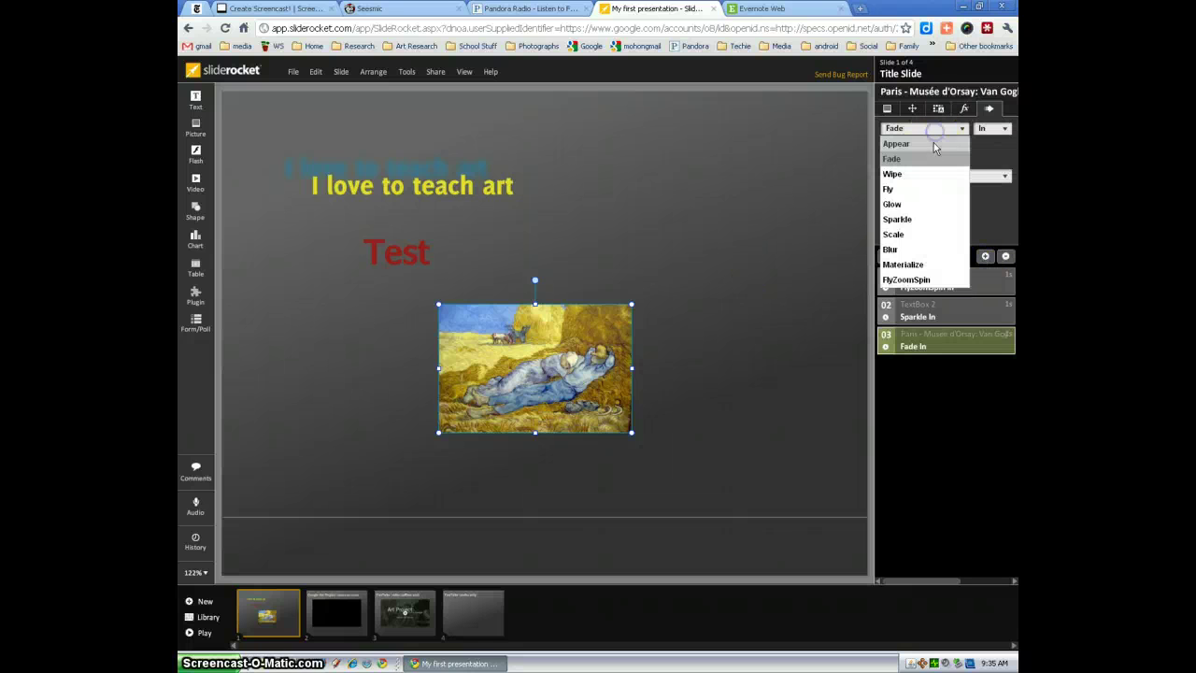
{"action": "left_click", "coordinate": [897, 205]}
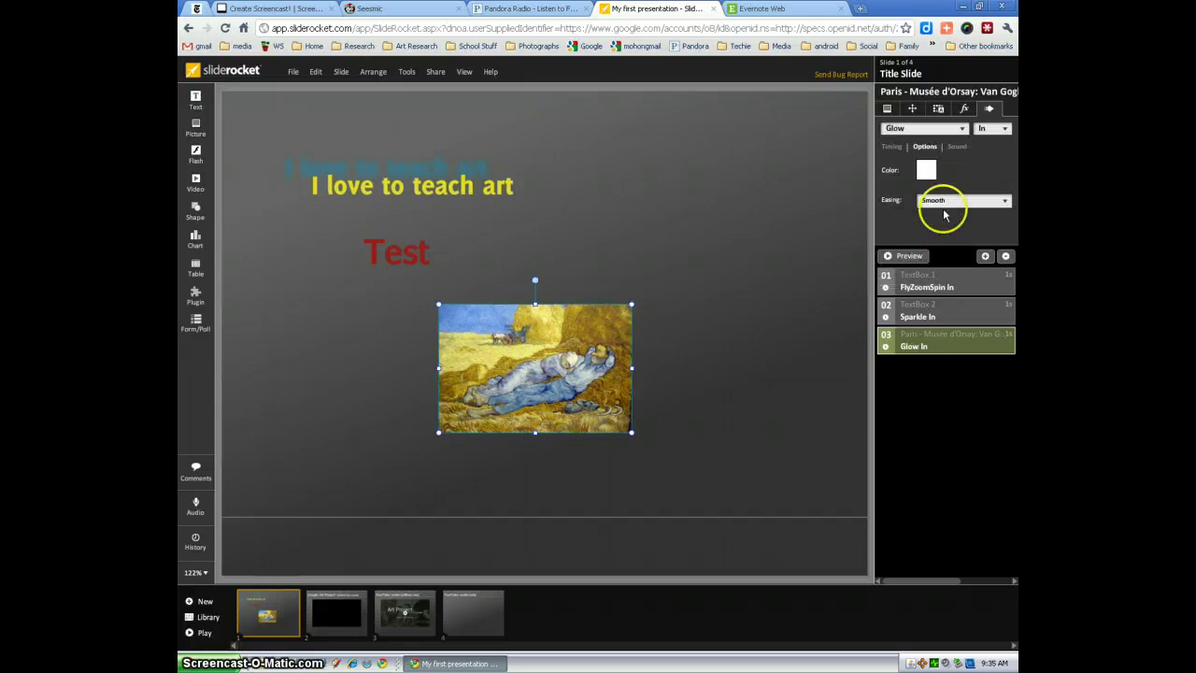
{"action": "left_click", "coordinate": [928, 174]}
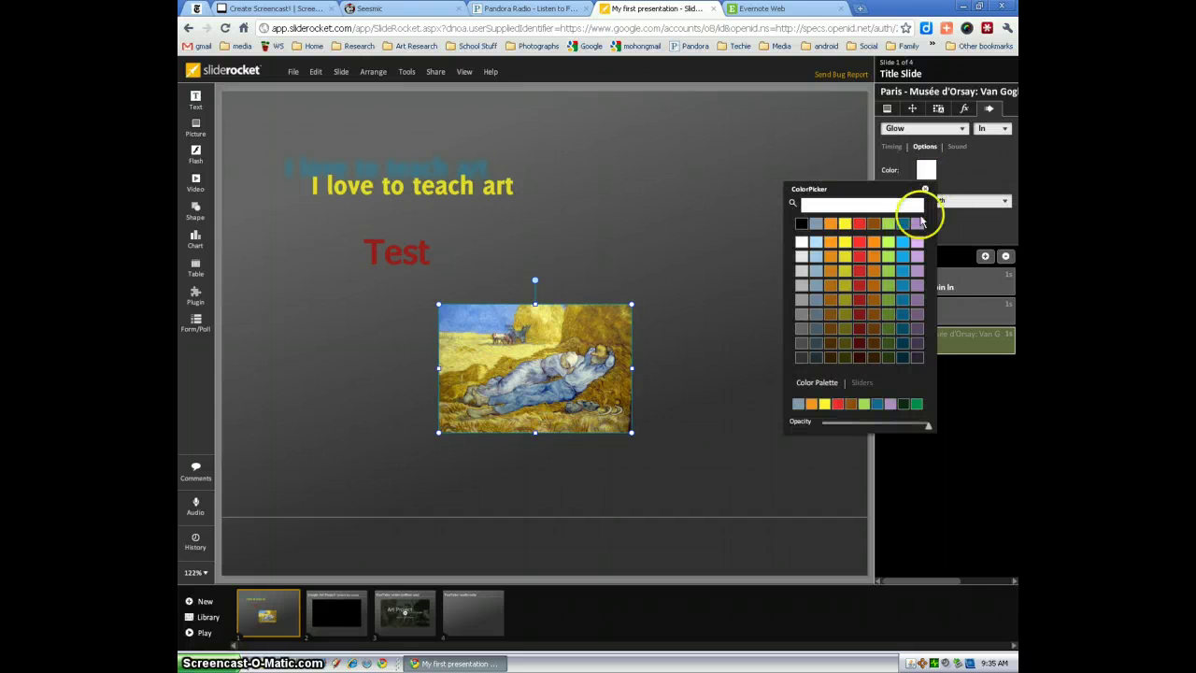
{"action": "left_click", "coordinate": [816, 271]}
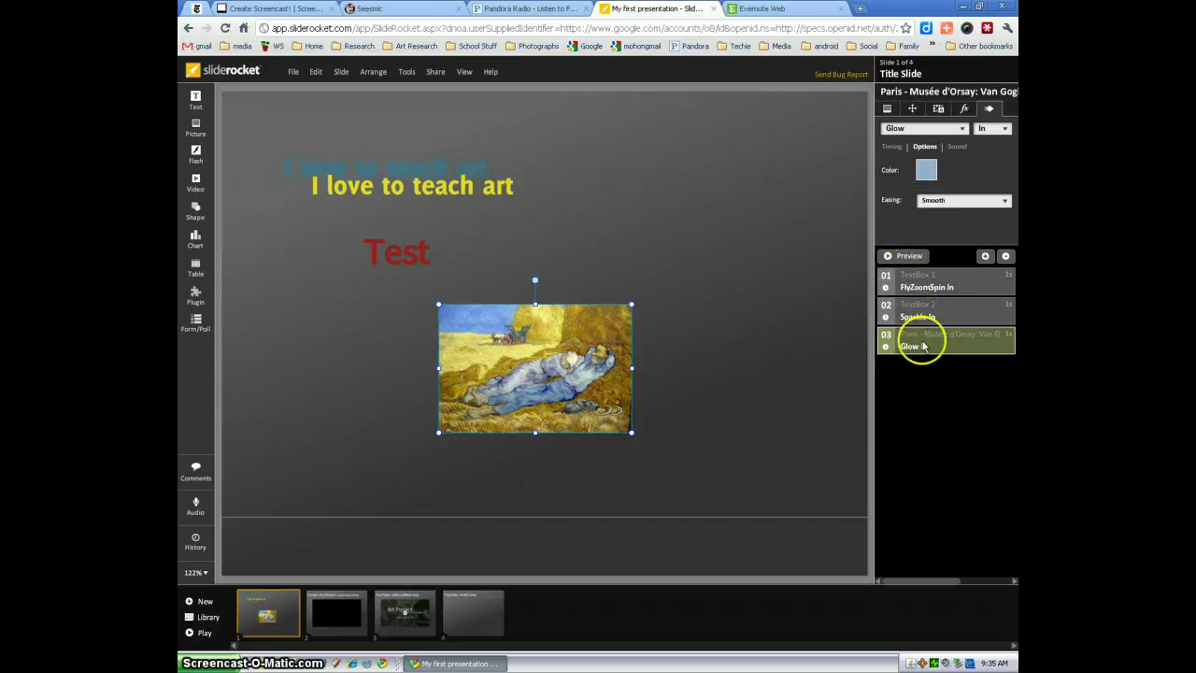
Move the painting's Glow In build ahead of the Test text's Sparkle In, then preview the slide
{"action": "left_click_drag", "start_coordinate": [923, 336], "coordinate": [920, 308]}
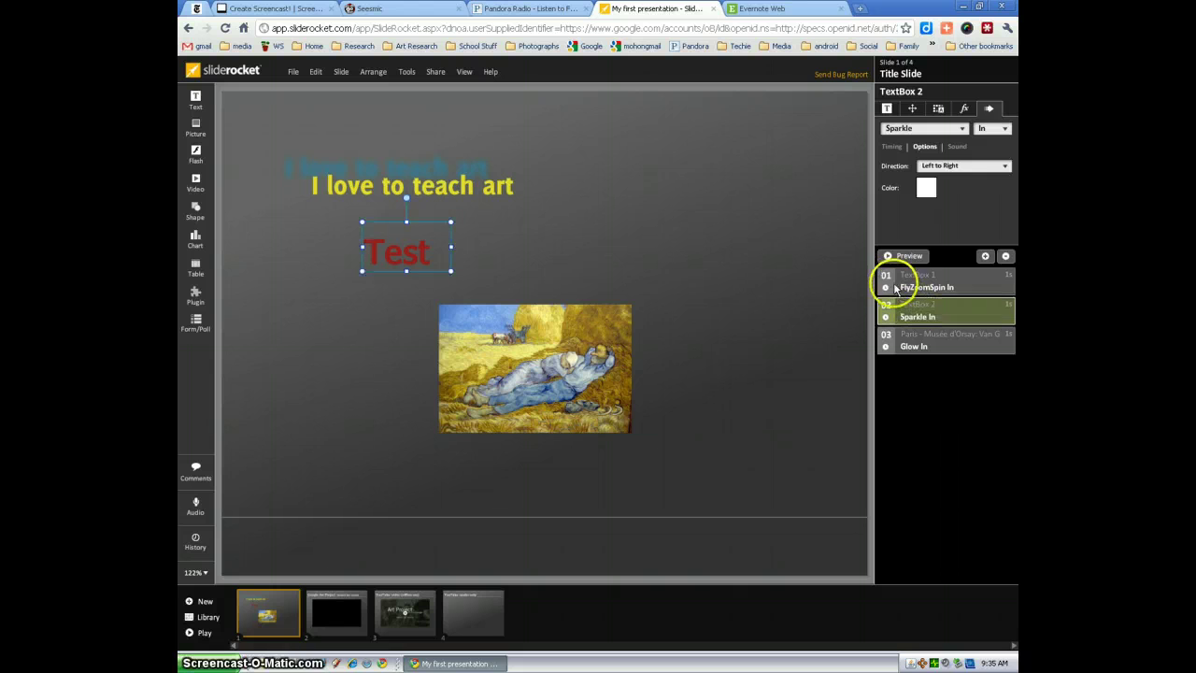
{"action": "left_click", "coordinate": [902, 256]}
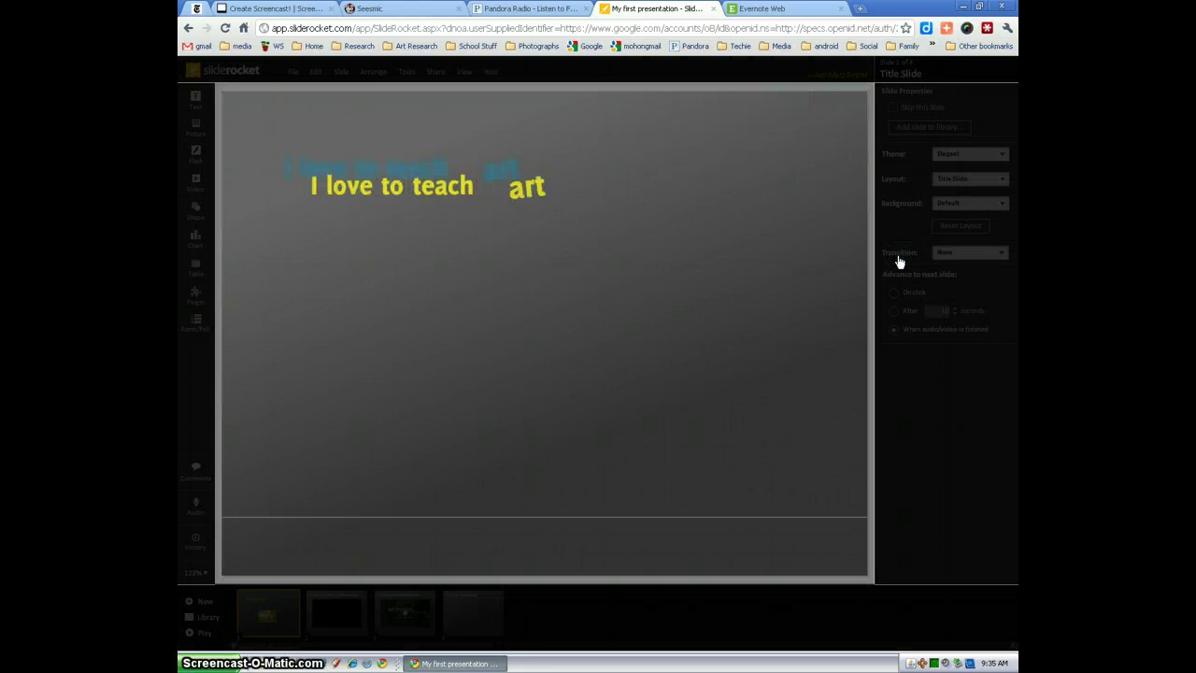